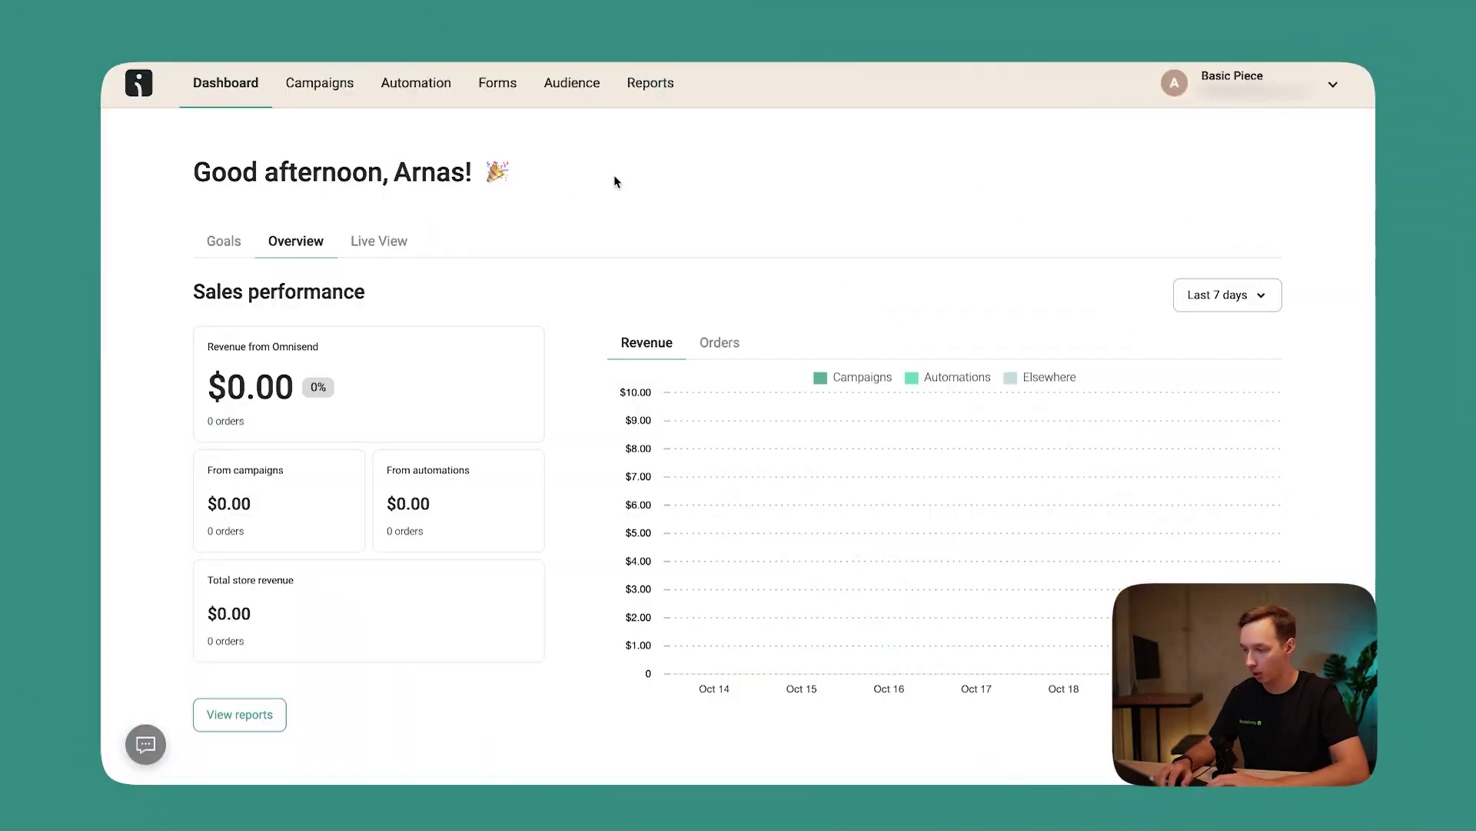
- Start a new form from the Forms section and filter the templates to popups only
{"action": "left_click", "coordinate": [485, 93]}
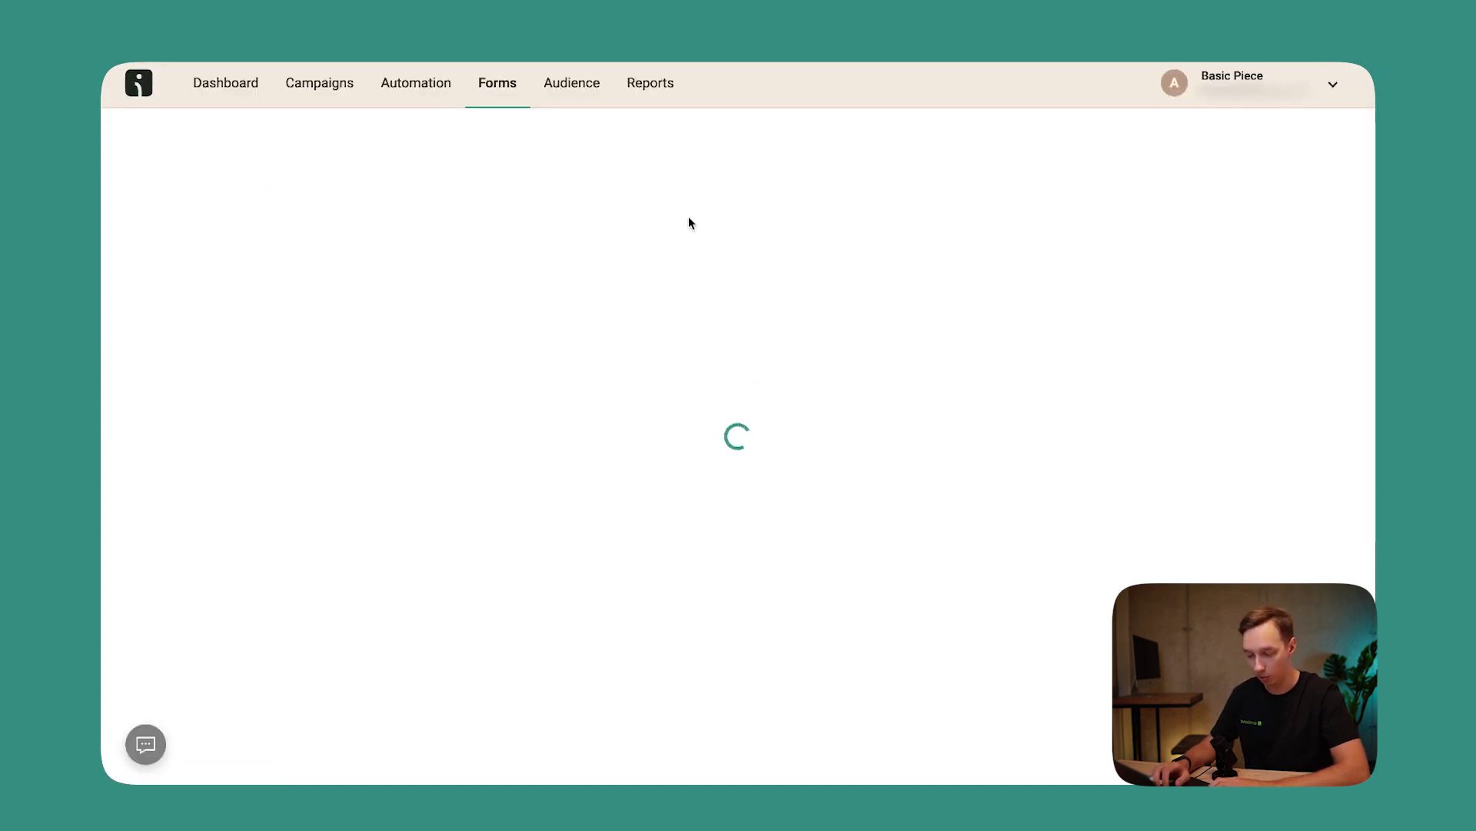
{"action": "left_click", "coordinate": [1222, 180]}
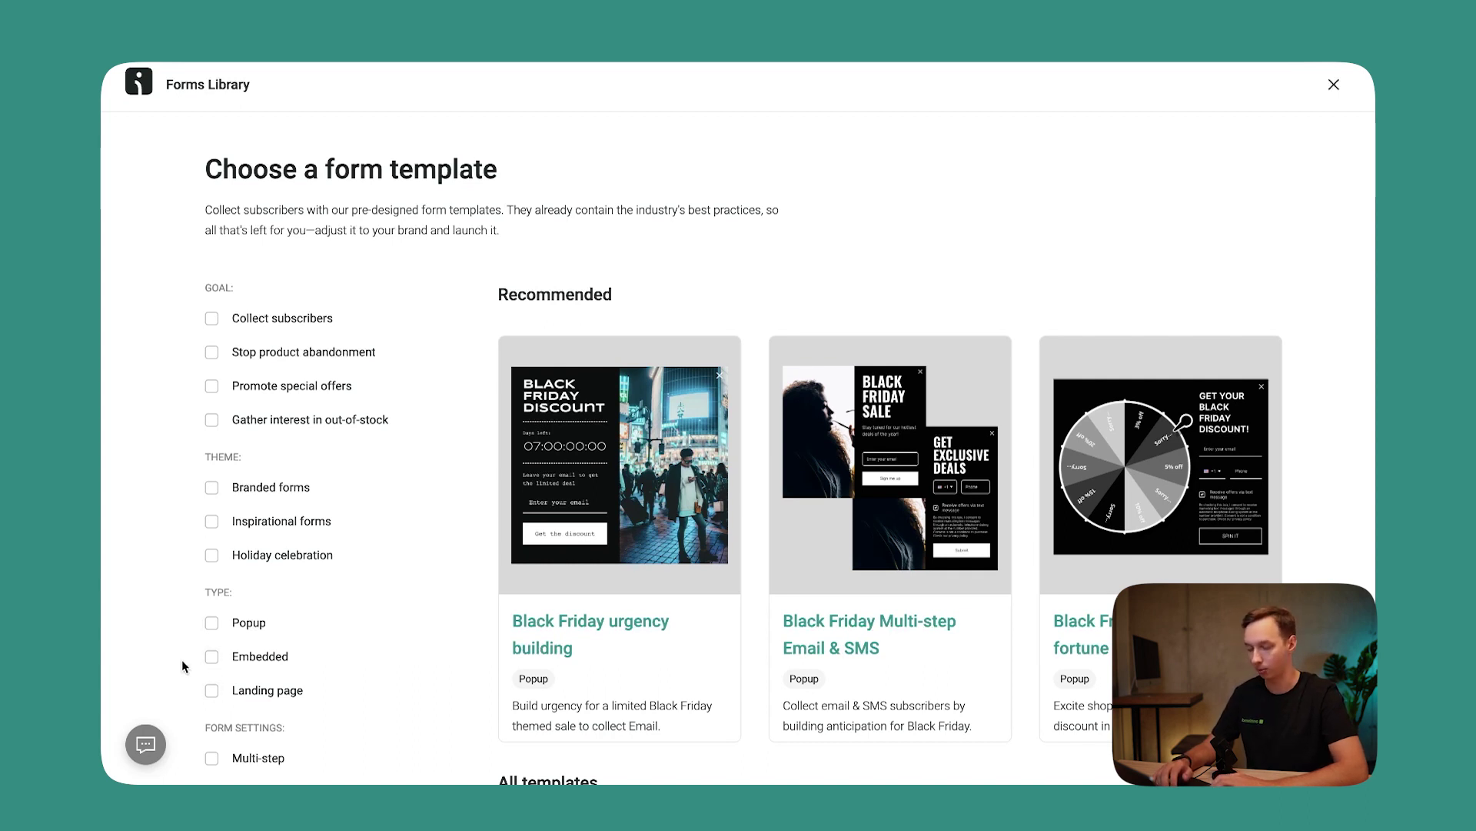
{"action": "left_click", "coordinate": [211, 624]}
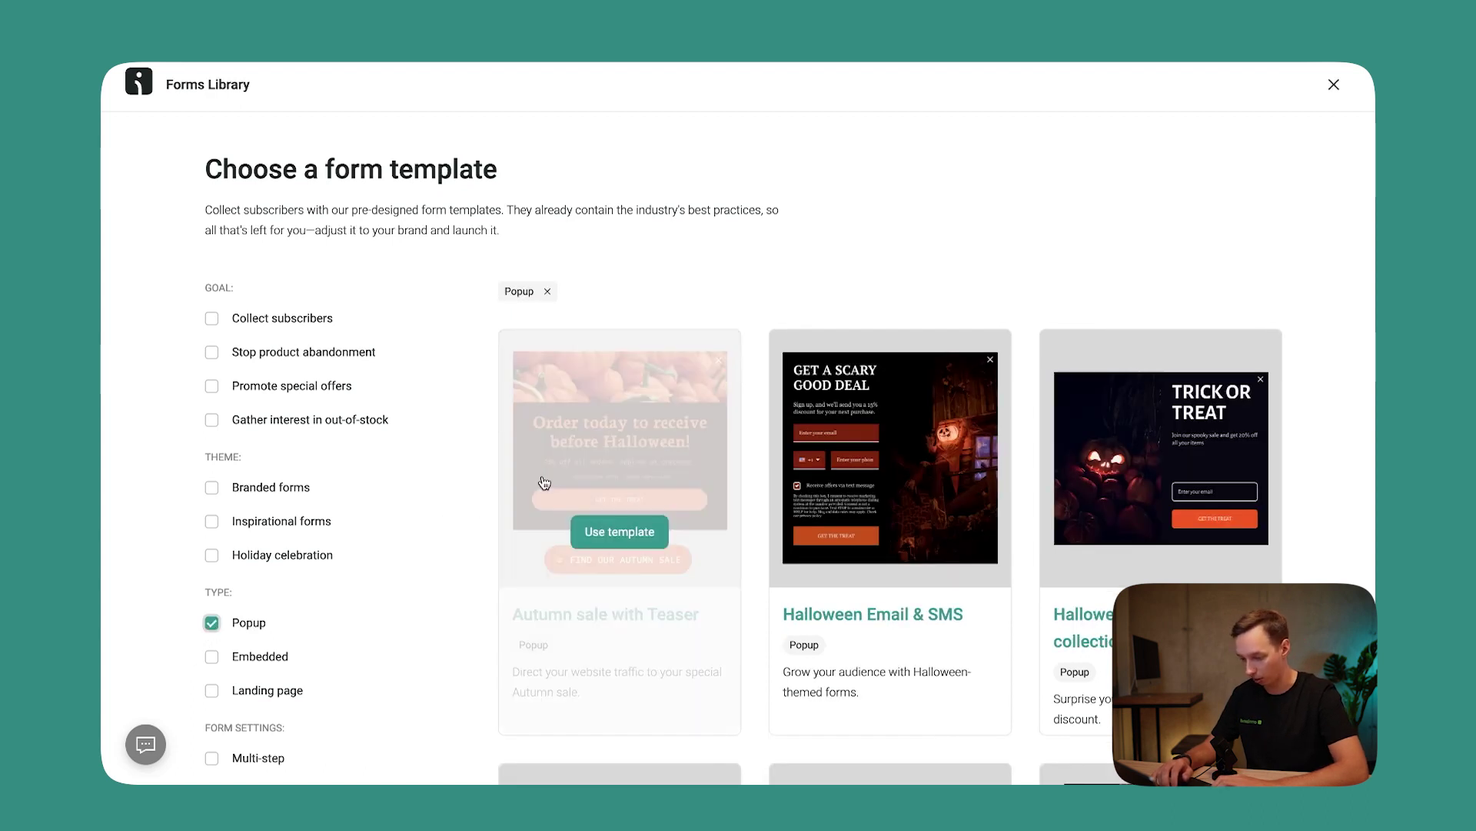
{"action": "scroll", "coordinate": [659, 495], "scroll_direction": "down", "scroll_amount": 1}
{"action": "scroll", "coordinate": [658, 495], "scroll_direction": "down", "scroll_amount": 2}
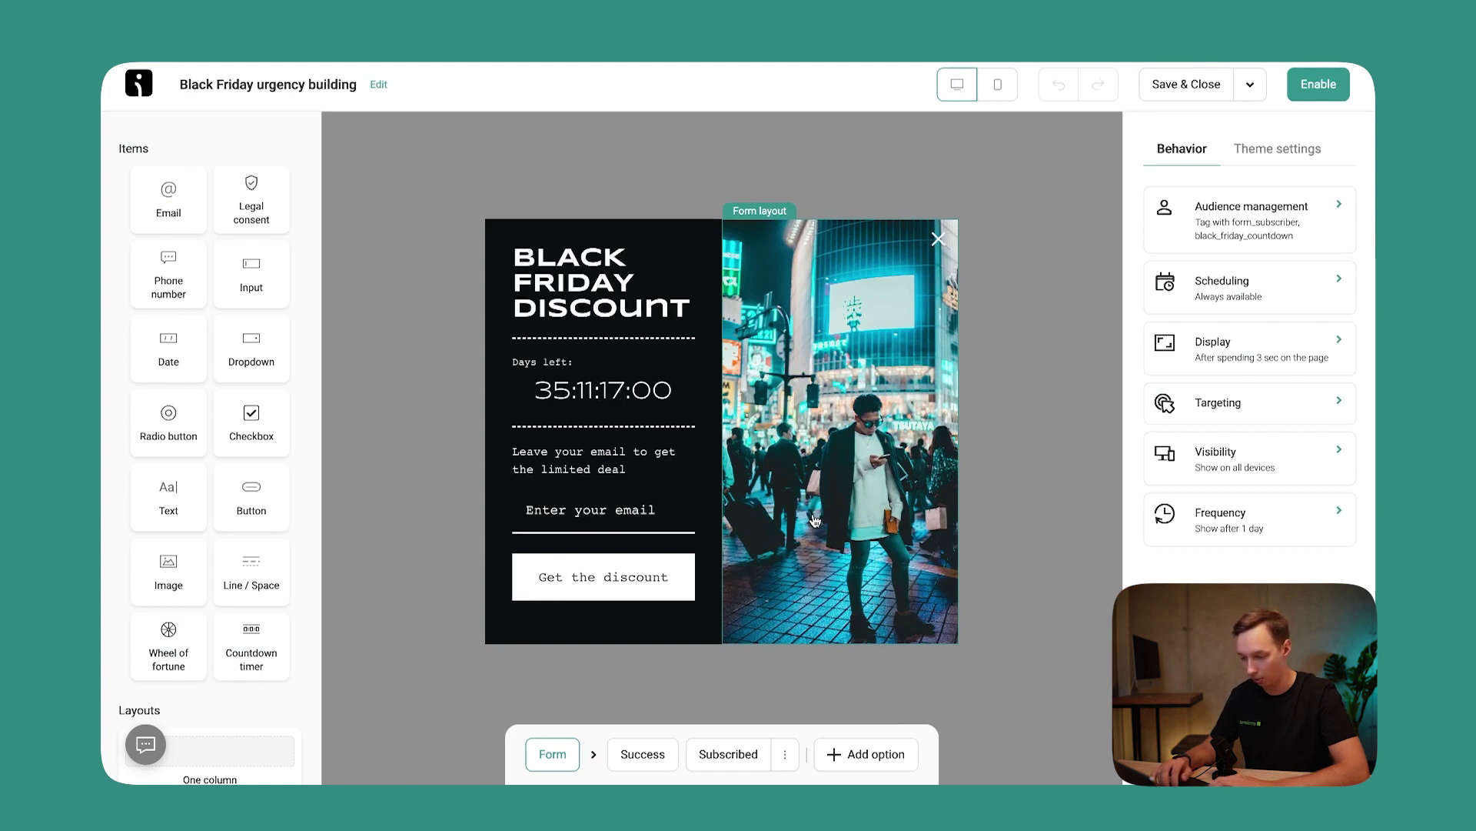
- Save the Black Friday popup as a draft and expand its extra actions on the forms list
{"action": "left_click", "coordinate": [1177, 92]}
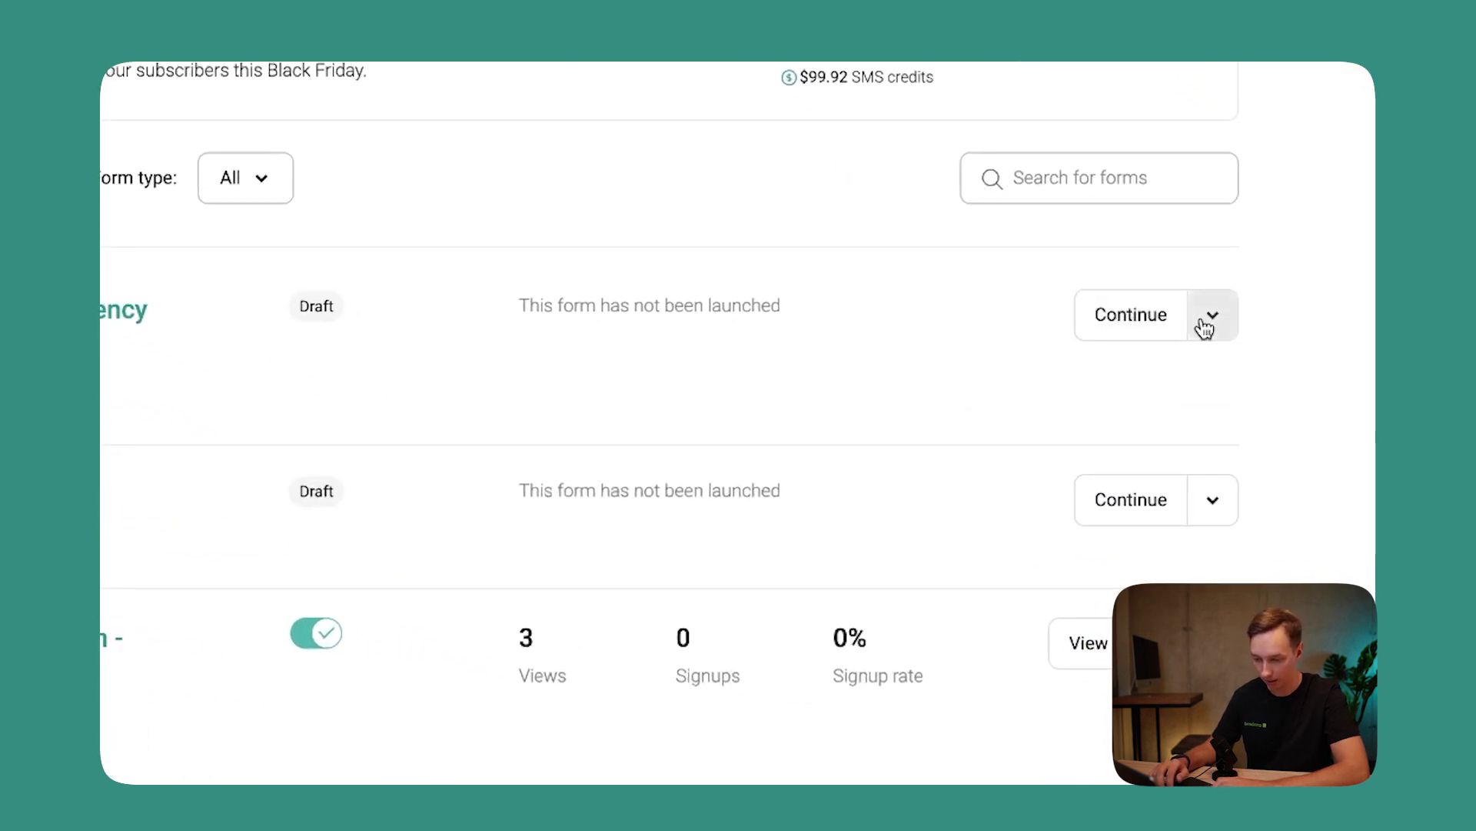
{"action": "left_click", "coordinate": [1209, 314]}
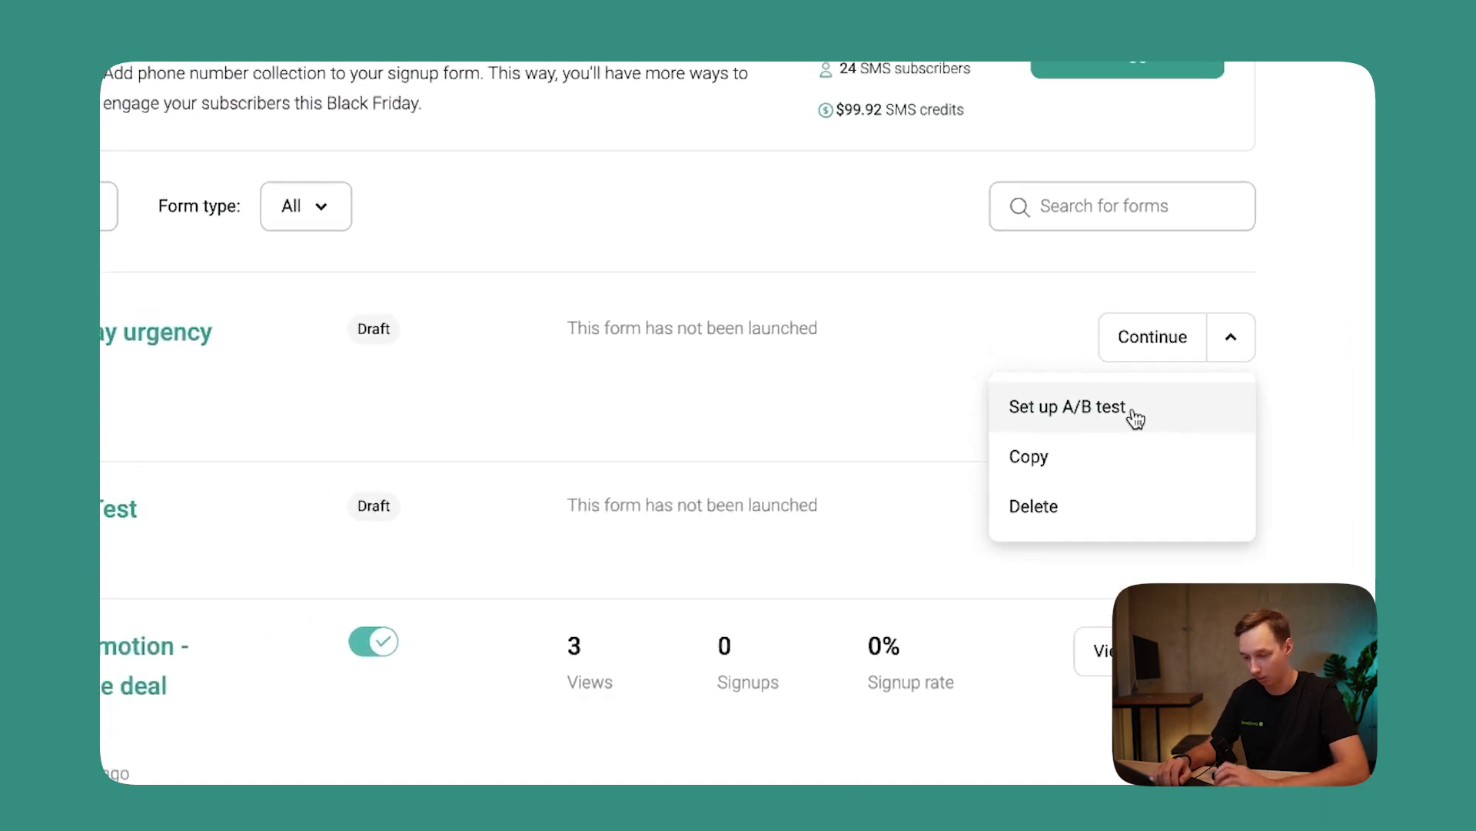
- Choose Set up A/B test for the Black Friday urgency building form
{"action": "left_click", "coordinate": [1106, 386]}
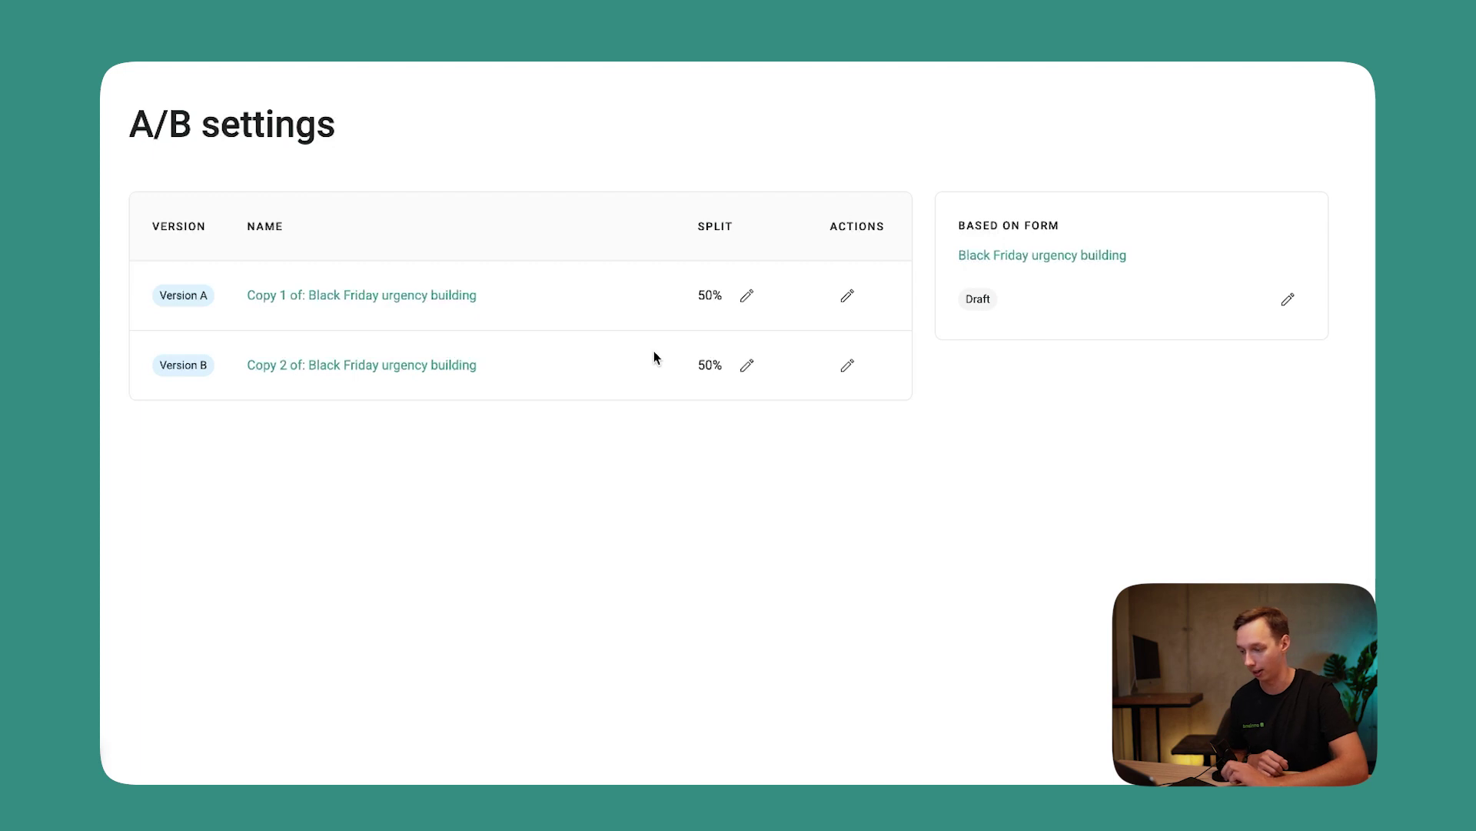
- Edit Version A's traffic split to 20%, then change it to 80%
{"action": "left_click", "coordinate": [746, 295]}
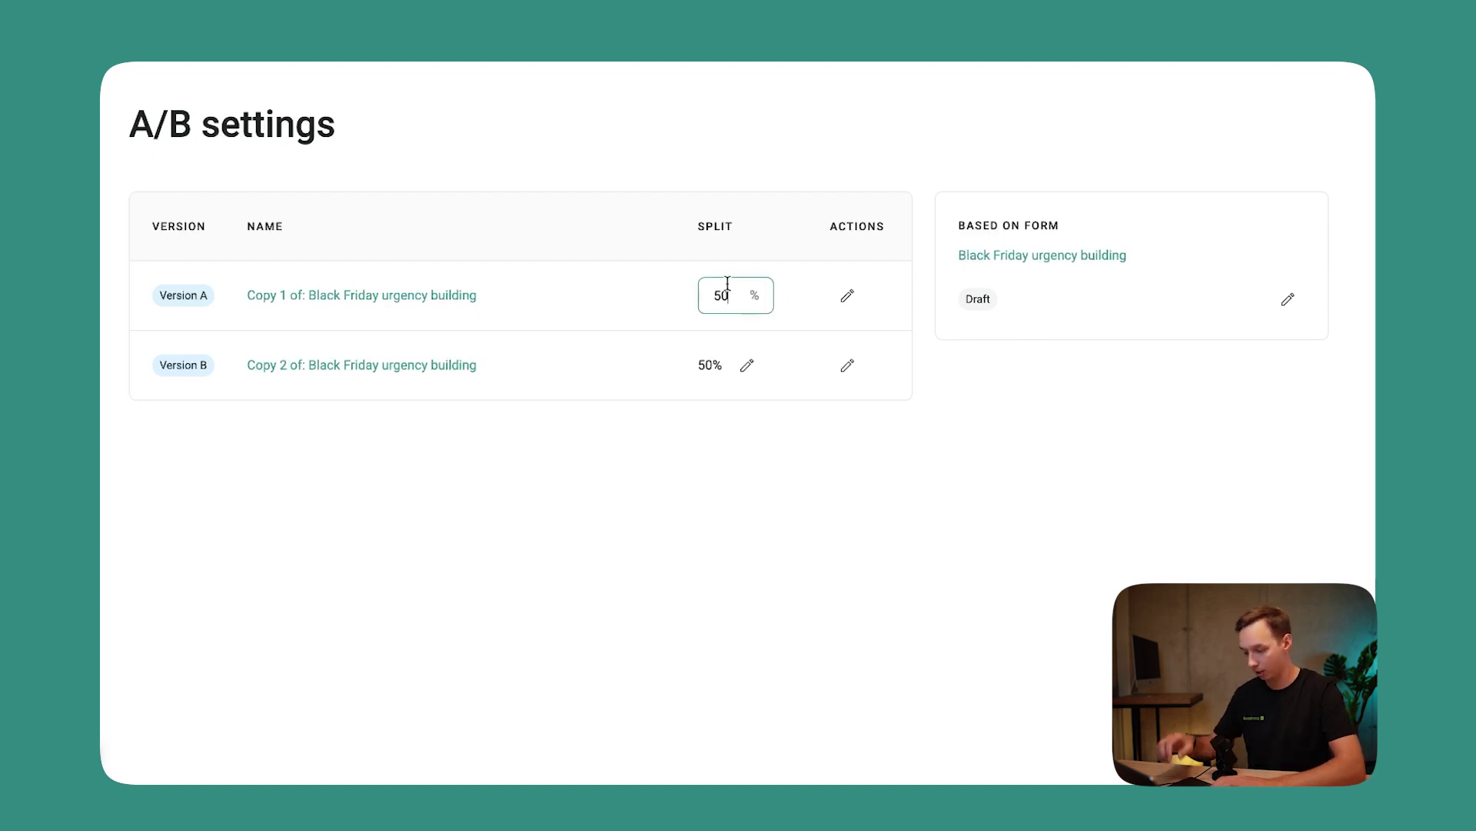
{"action": "double_click", "coordinate": [715, 296]}
{"action": "key", "text": "BackSpace"}
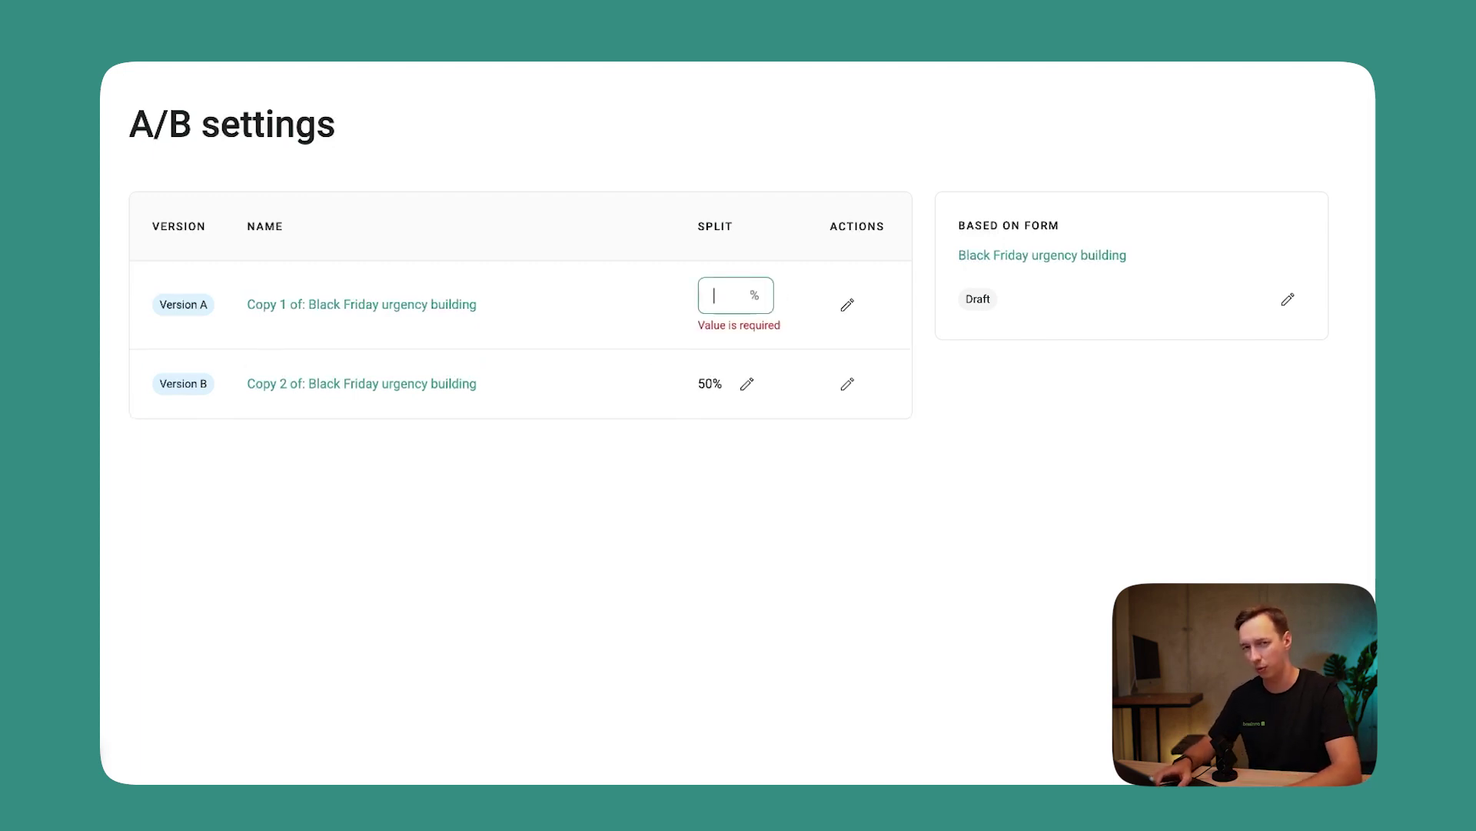
{"action": "type", "text": "20"}
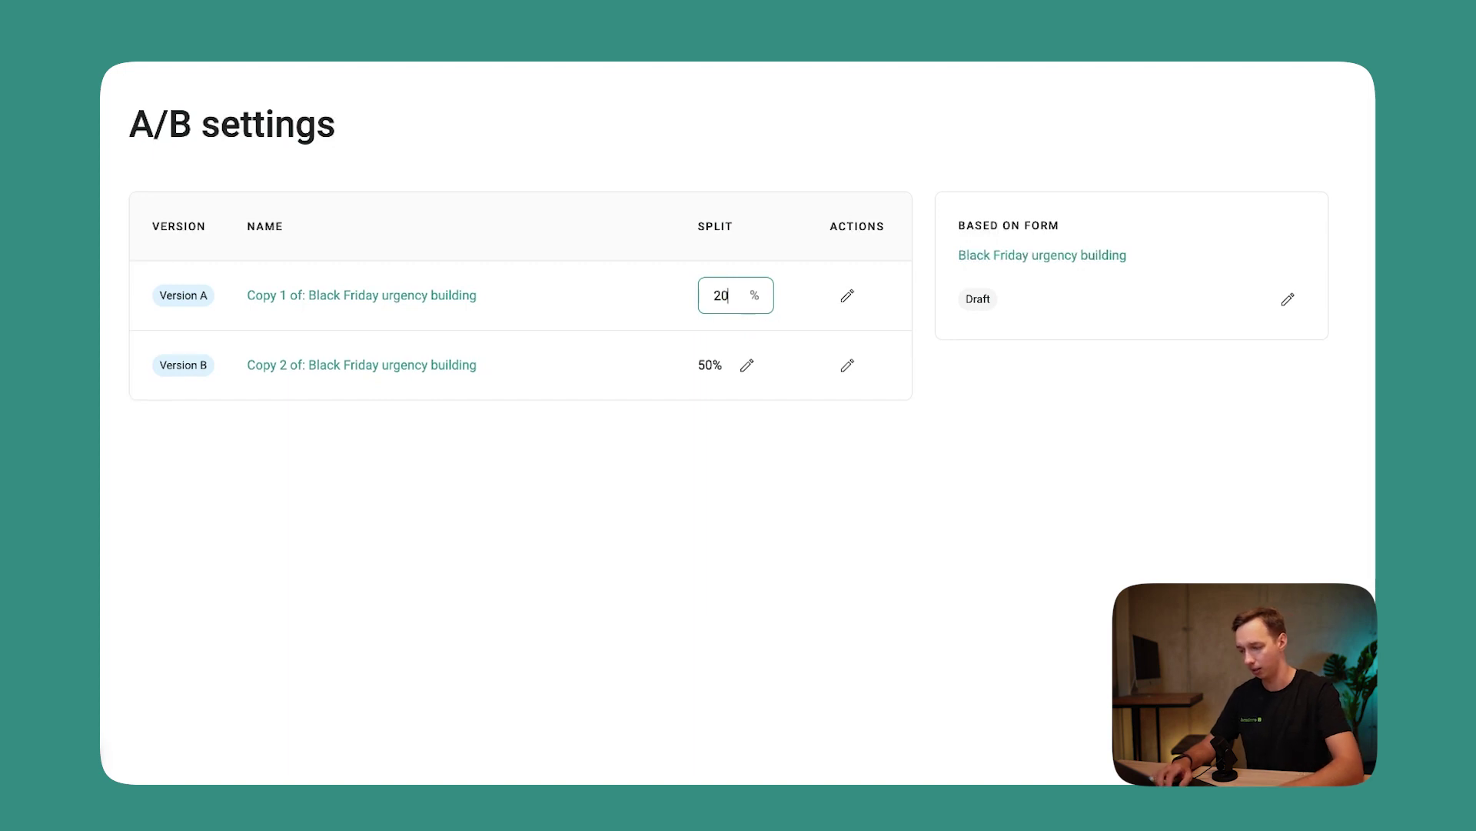
{"action": "key", "text": "Return"}
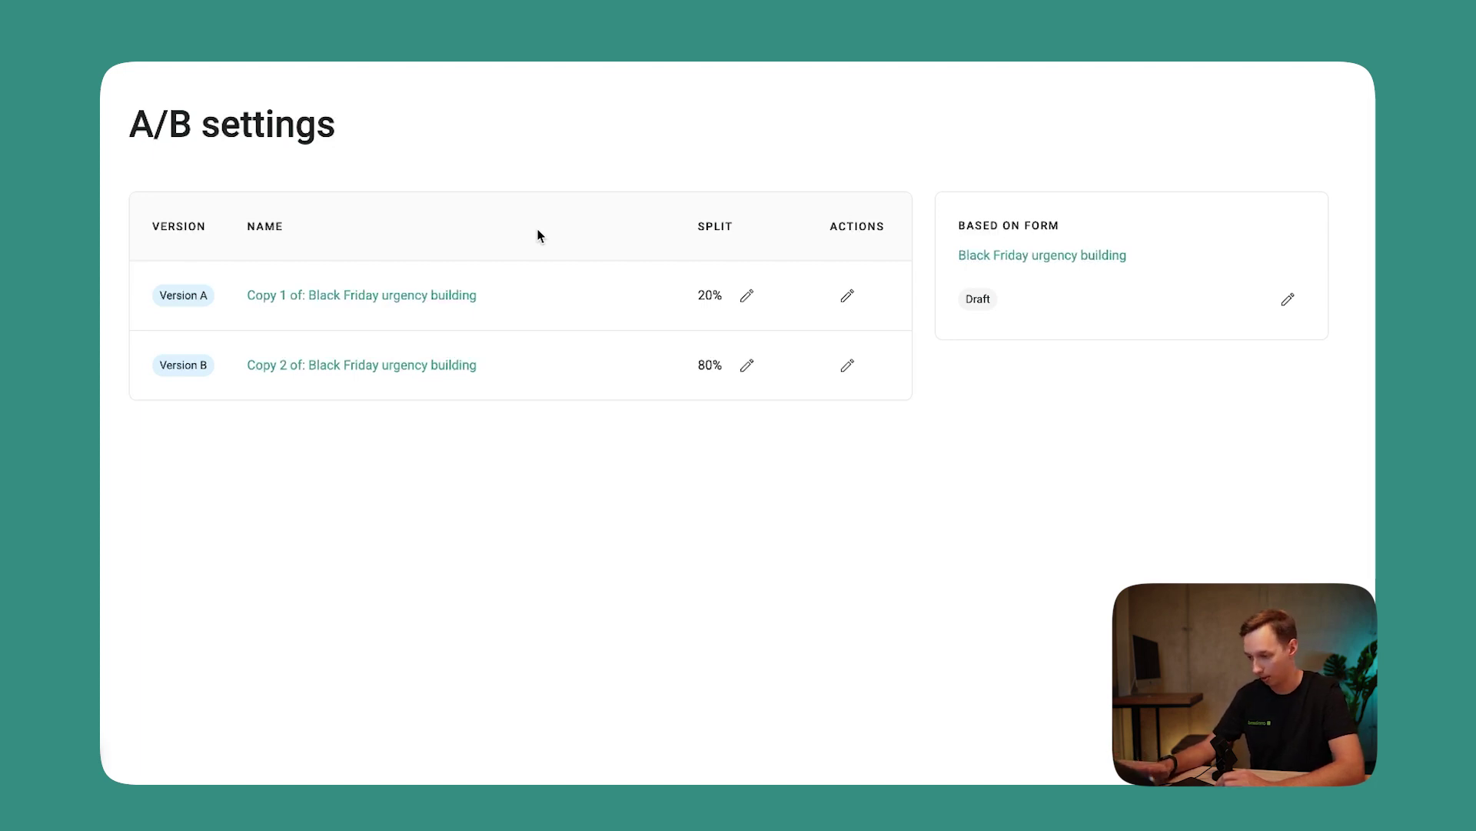
{"action": "left_click", "coordinate": [747, 296]}
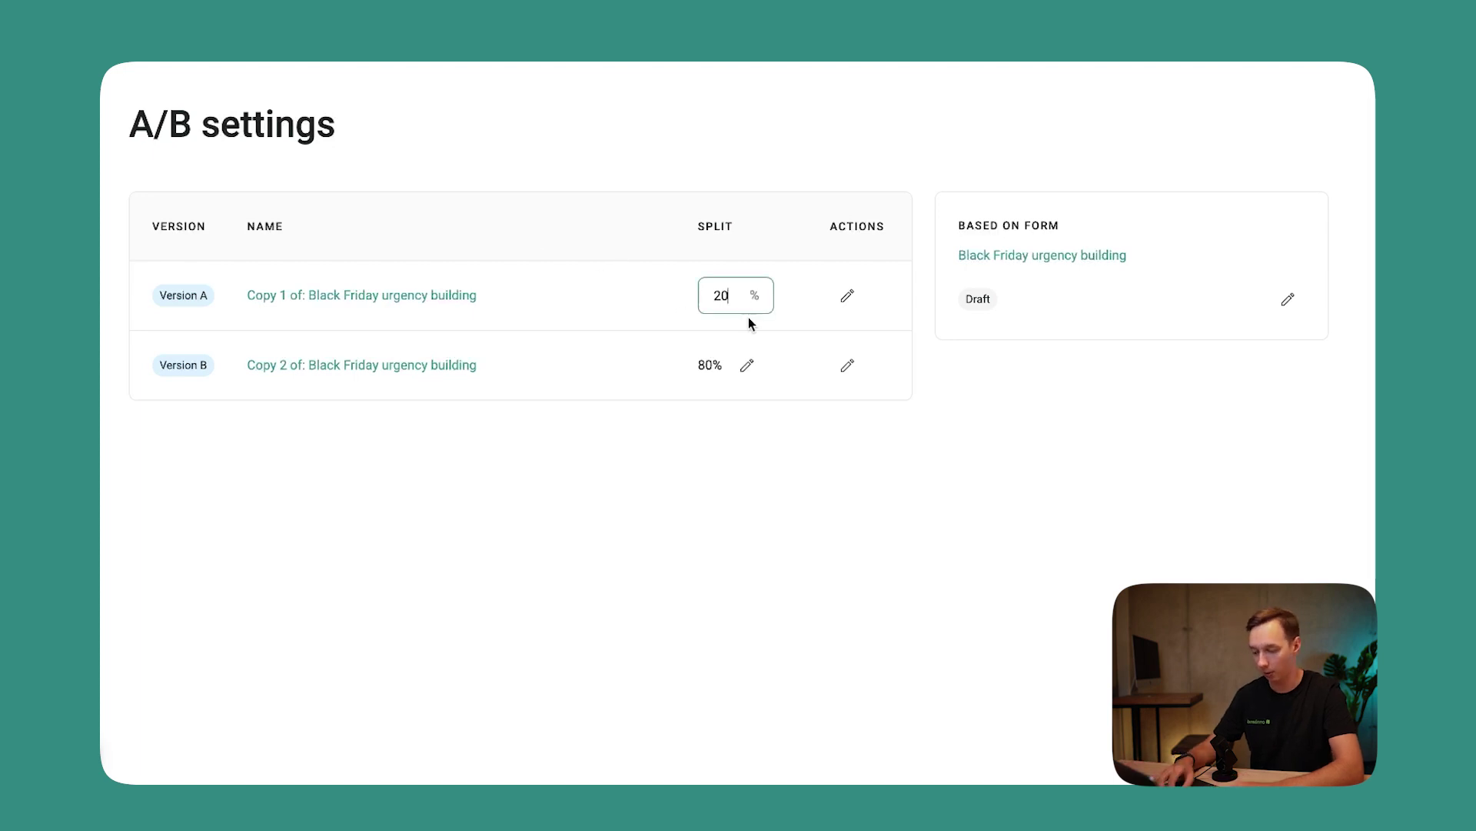
{"action": "key", "text": "BackSpace"}
{"action": "key", "text": "BackSpace"}
{"action": "type", "text": "8"}
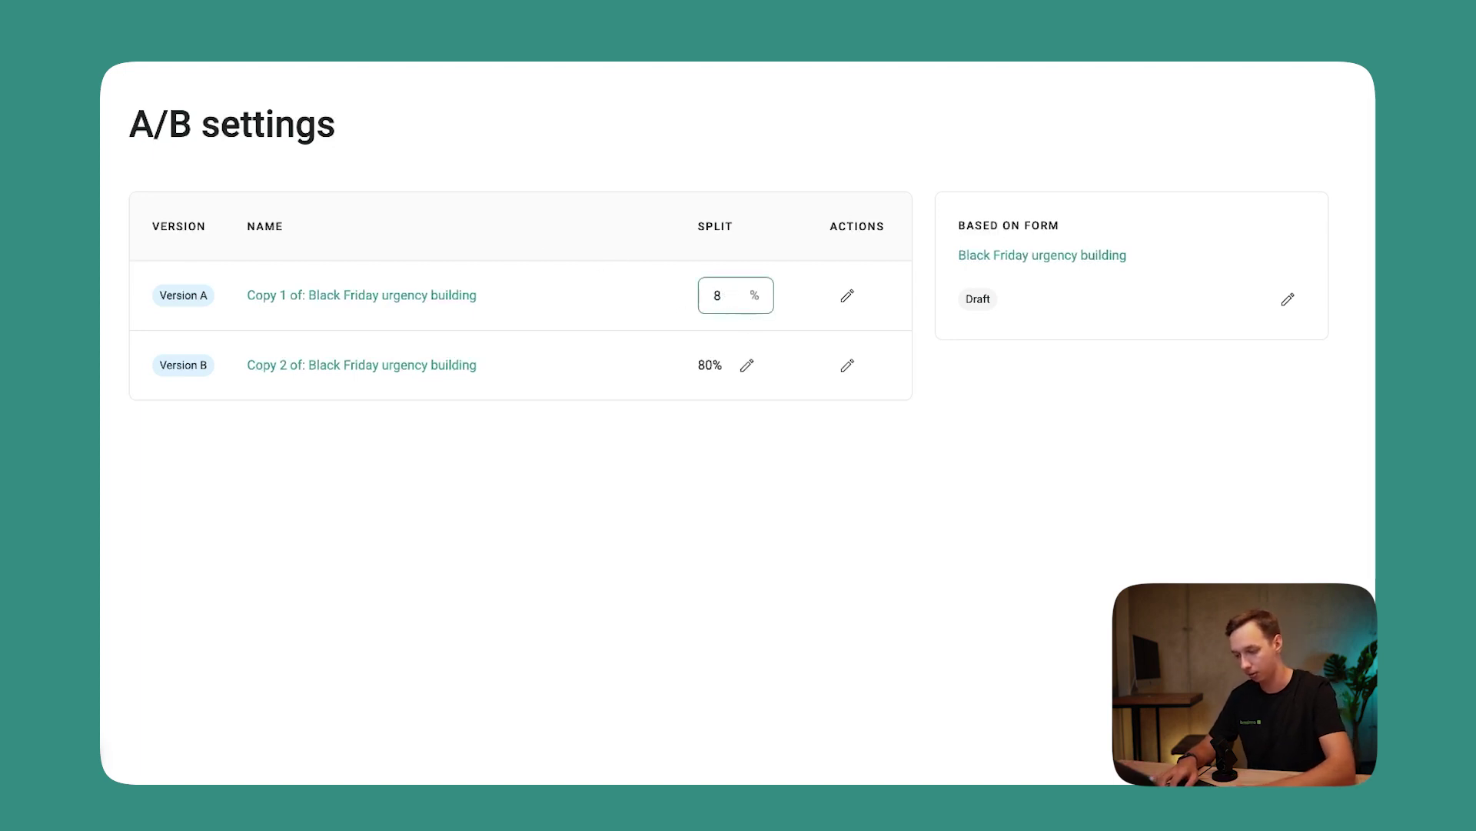
{"action": "type", "text": "90"}
{"action": "left_click", "coordinate": [698, 435]}
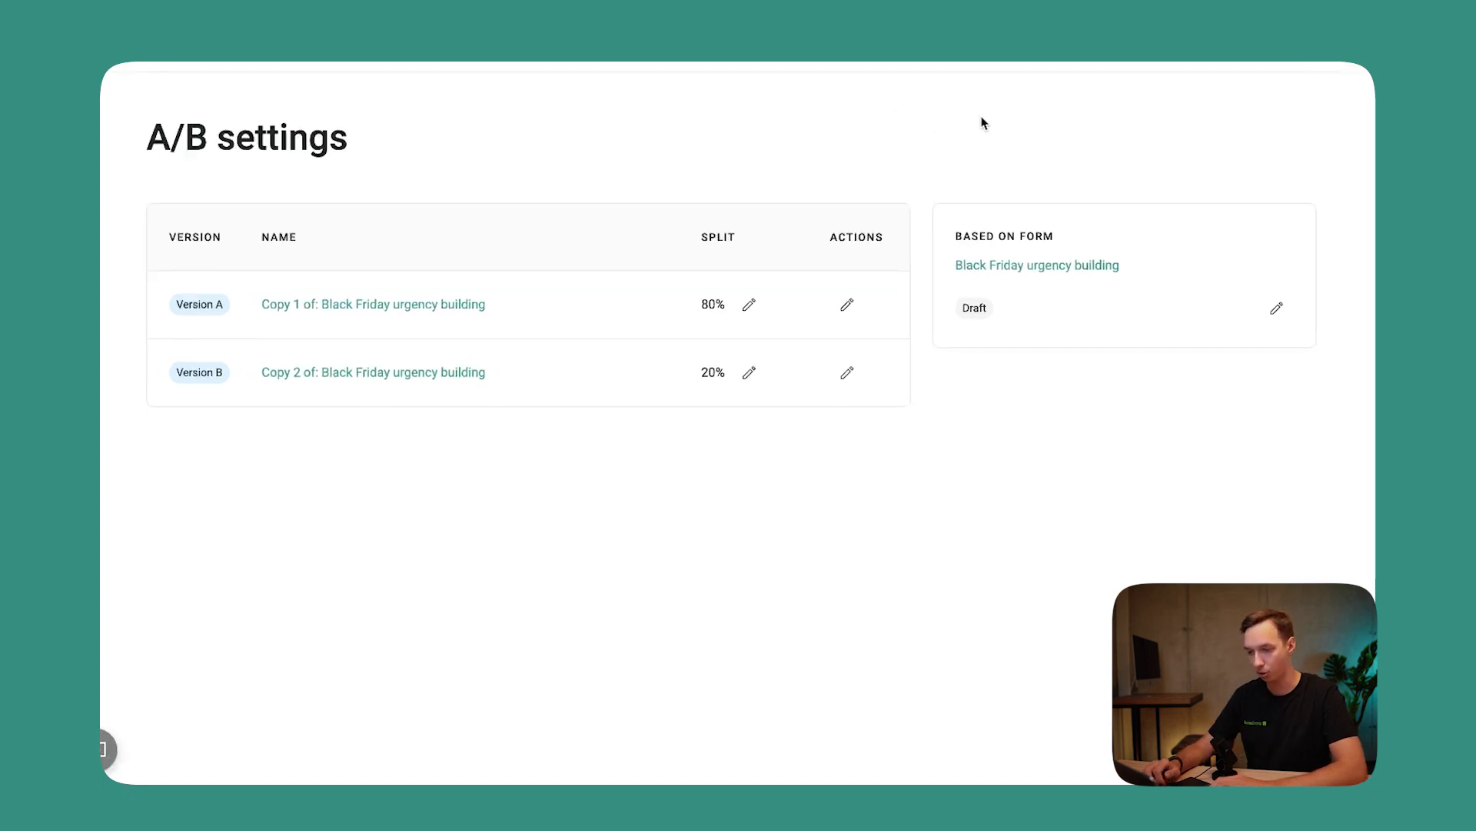
- Save the A/B setup with Version A at 80% and Version B at 20%
{"action": "left_click", "coordinate": [1113, 82]}
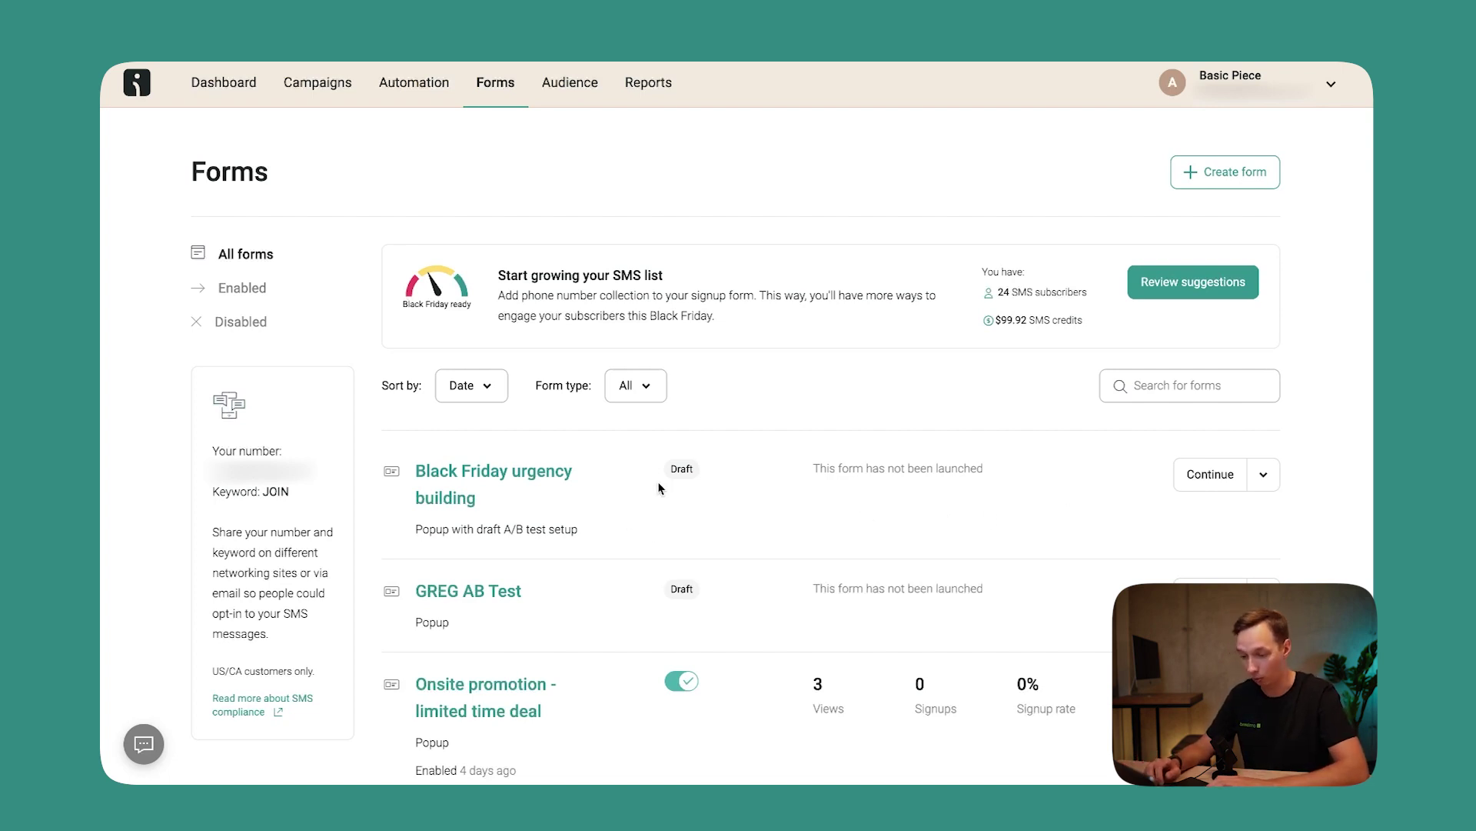
- Reopen the Black Friday form's A/B test settings and cancel the draft A/B test
{"action": "left_click", "coordinate": [1265, 476]}
{"action": "left_click", "coordinate": [1213, 517]}
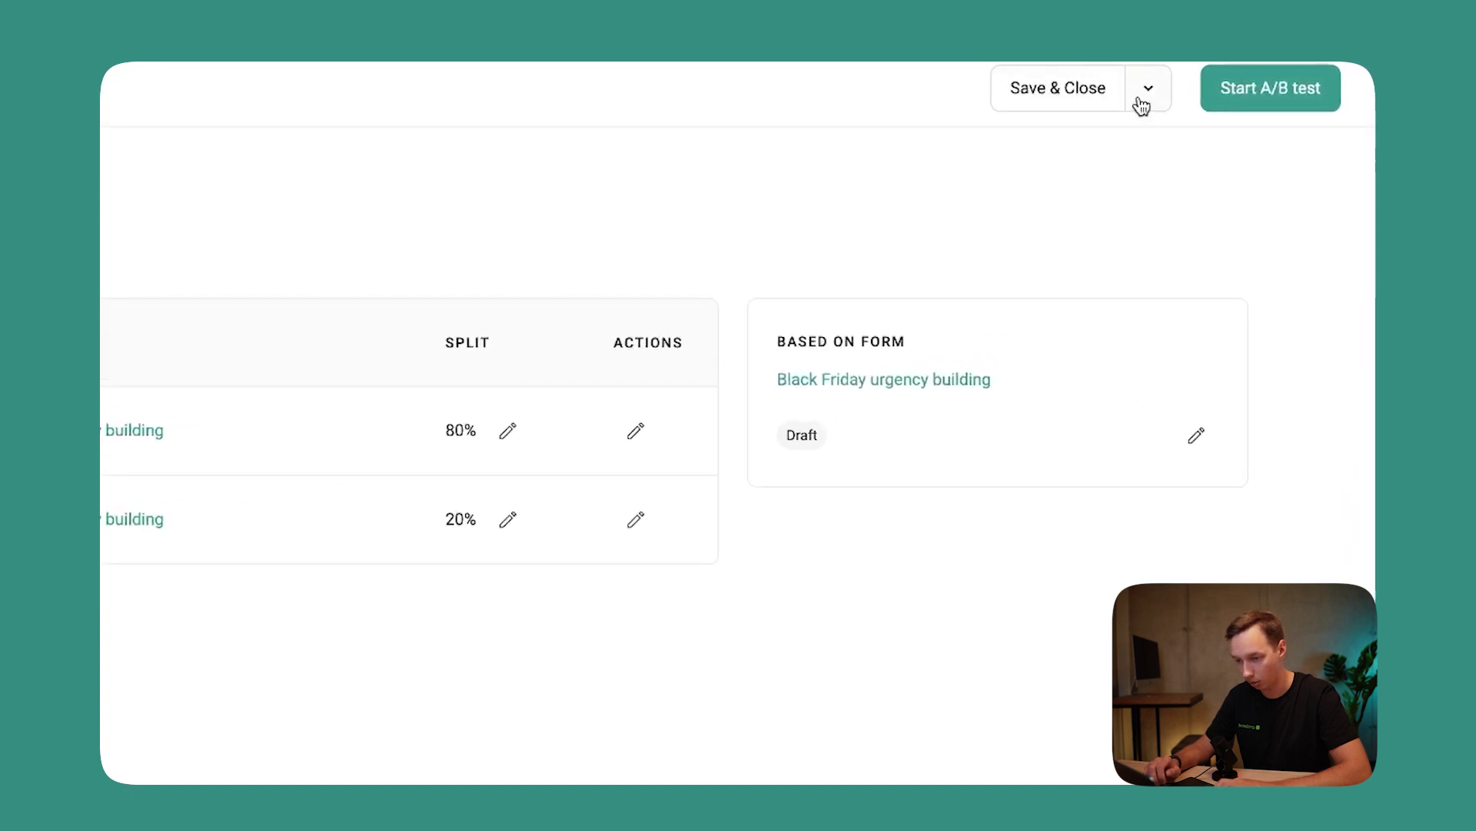
{"action": "left_click", "coordinate": [1141, 105]}
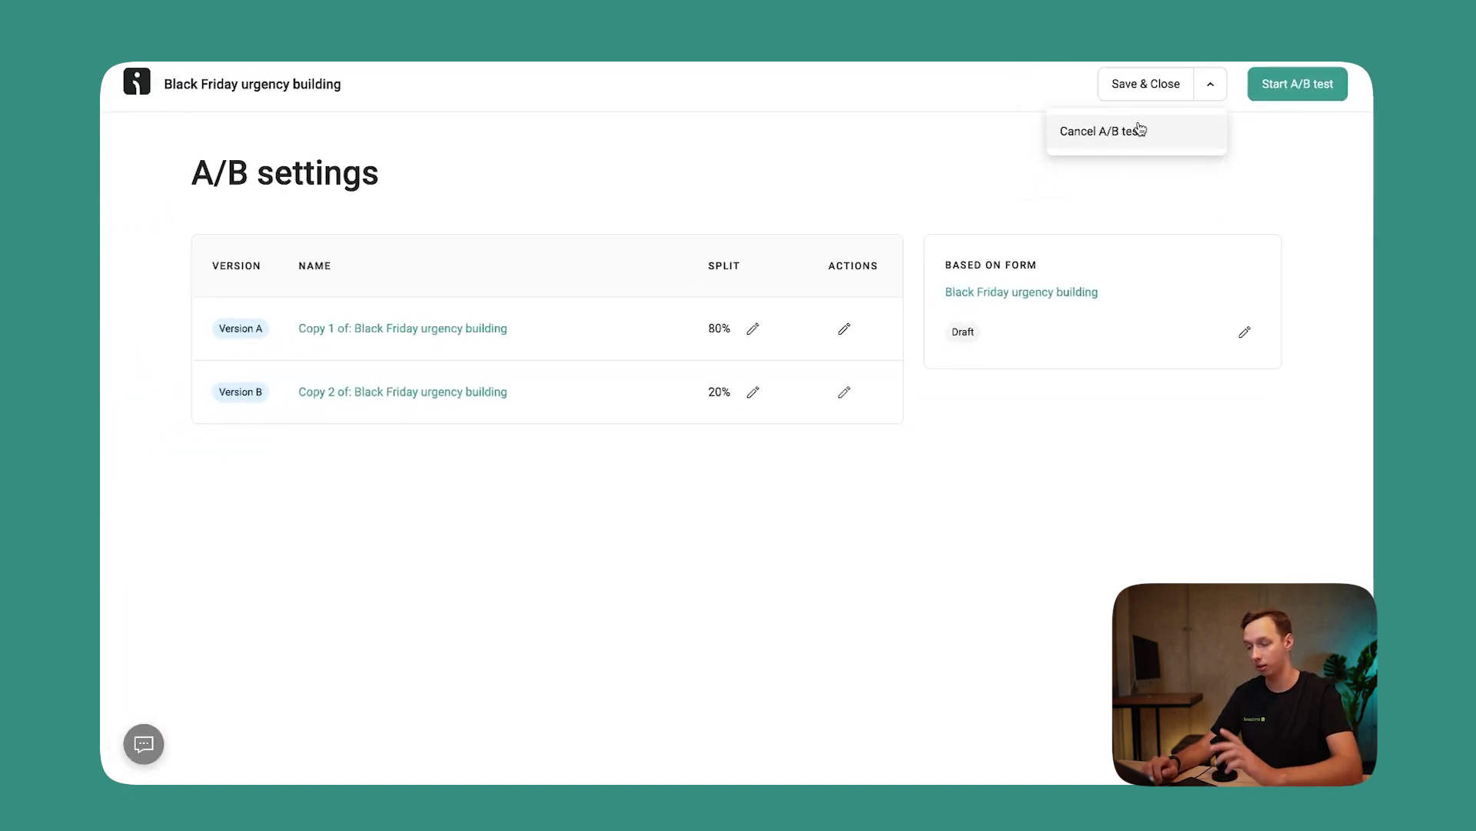
{"action": "left_click", "coordinate": [995, 199]}
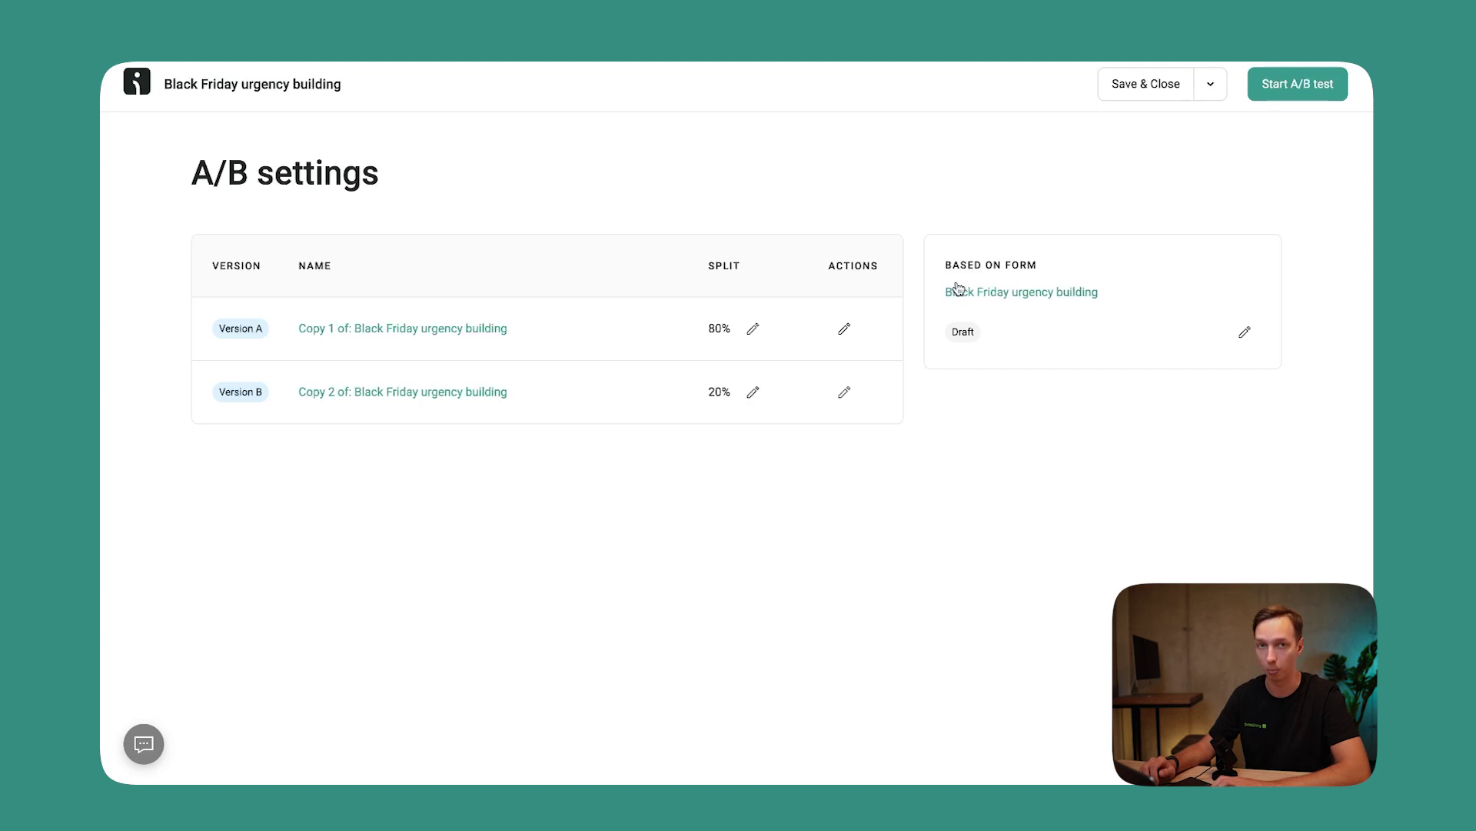
{"action": "left_click", "coordinate": [1210, 83]}
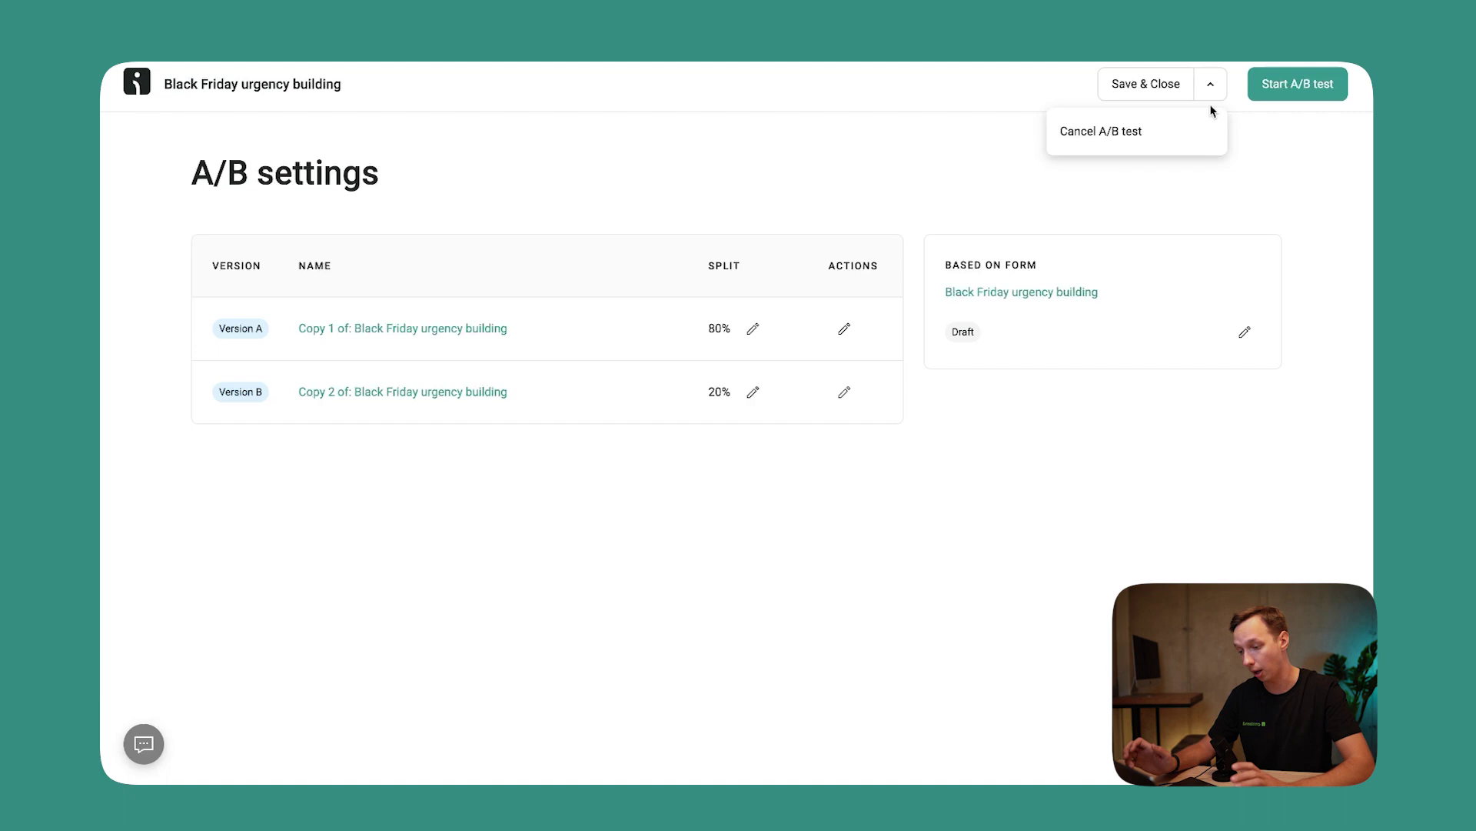
{"action": "left_click", "coordinate": [1175, 128]}
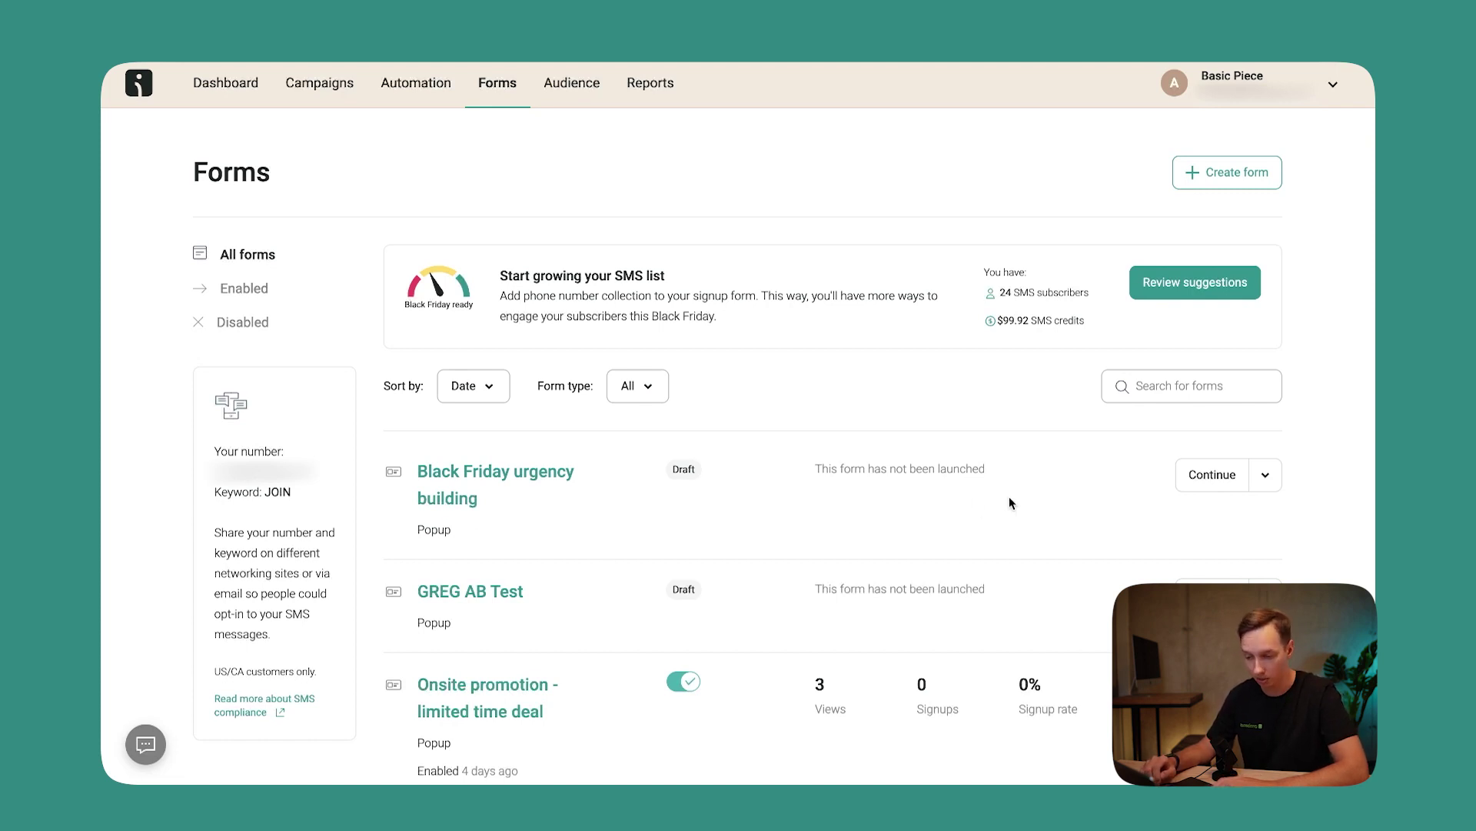
- Set up a new A/B test for the Black Friday form with Version A at 80%
{"action": "left_click", "coordinate": [1266, 475]}
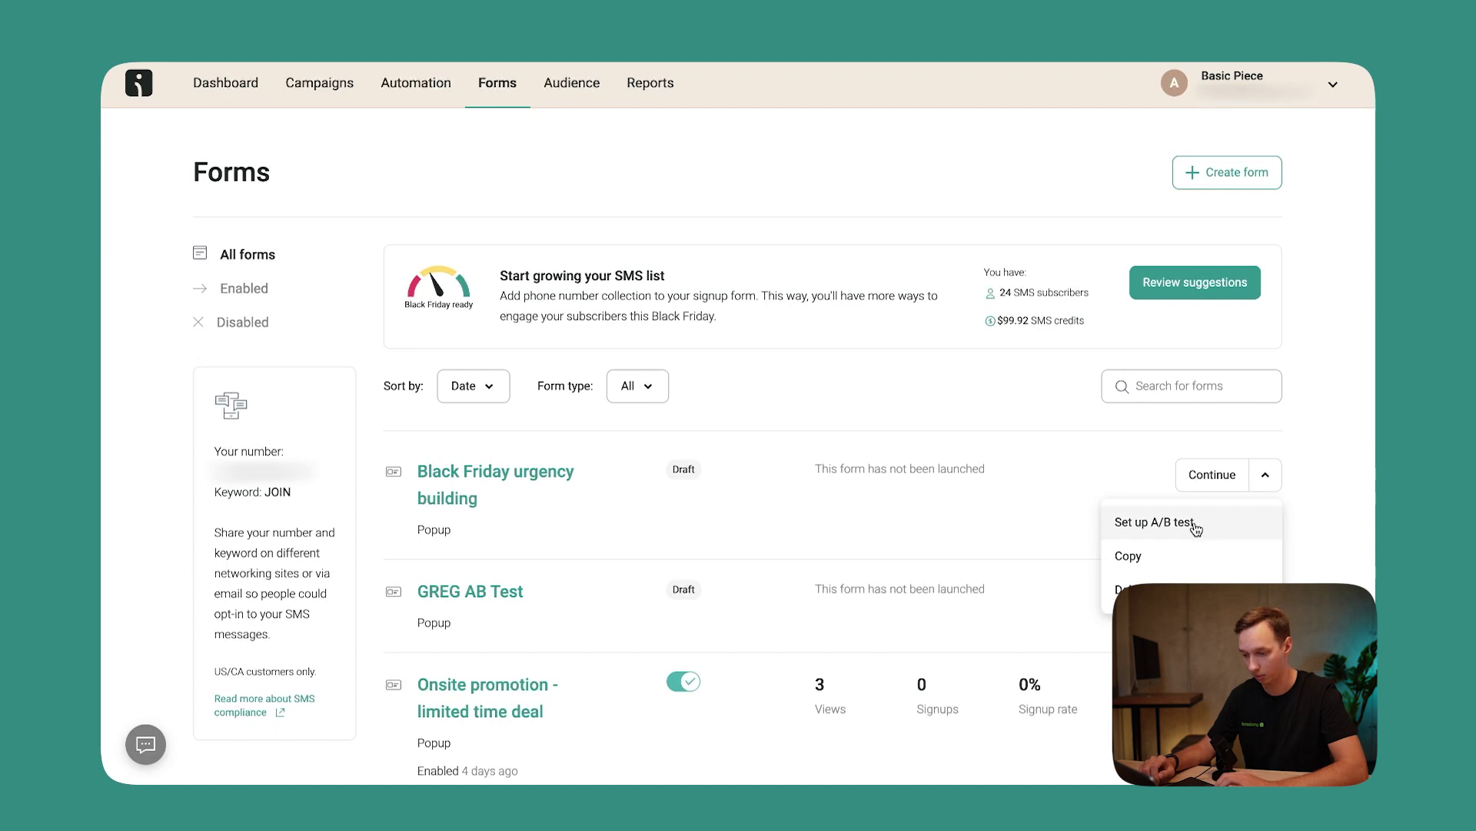
{"action": "left_click", "coordinate": [1193, 522]}
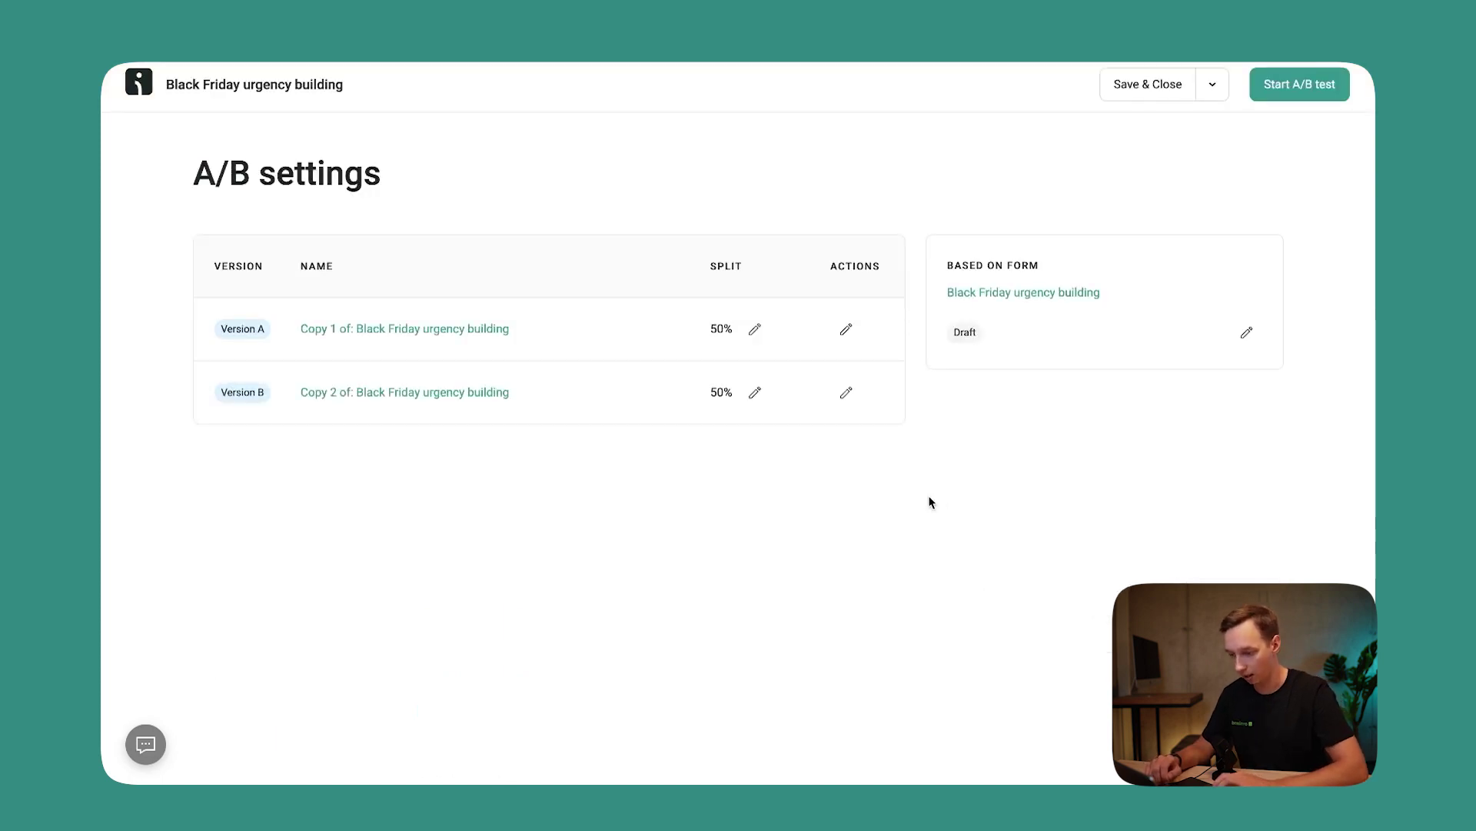
{"action": "left_click", "coordinate": [756, 331]}
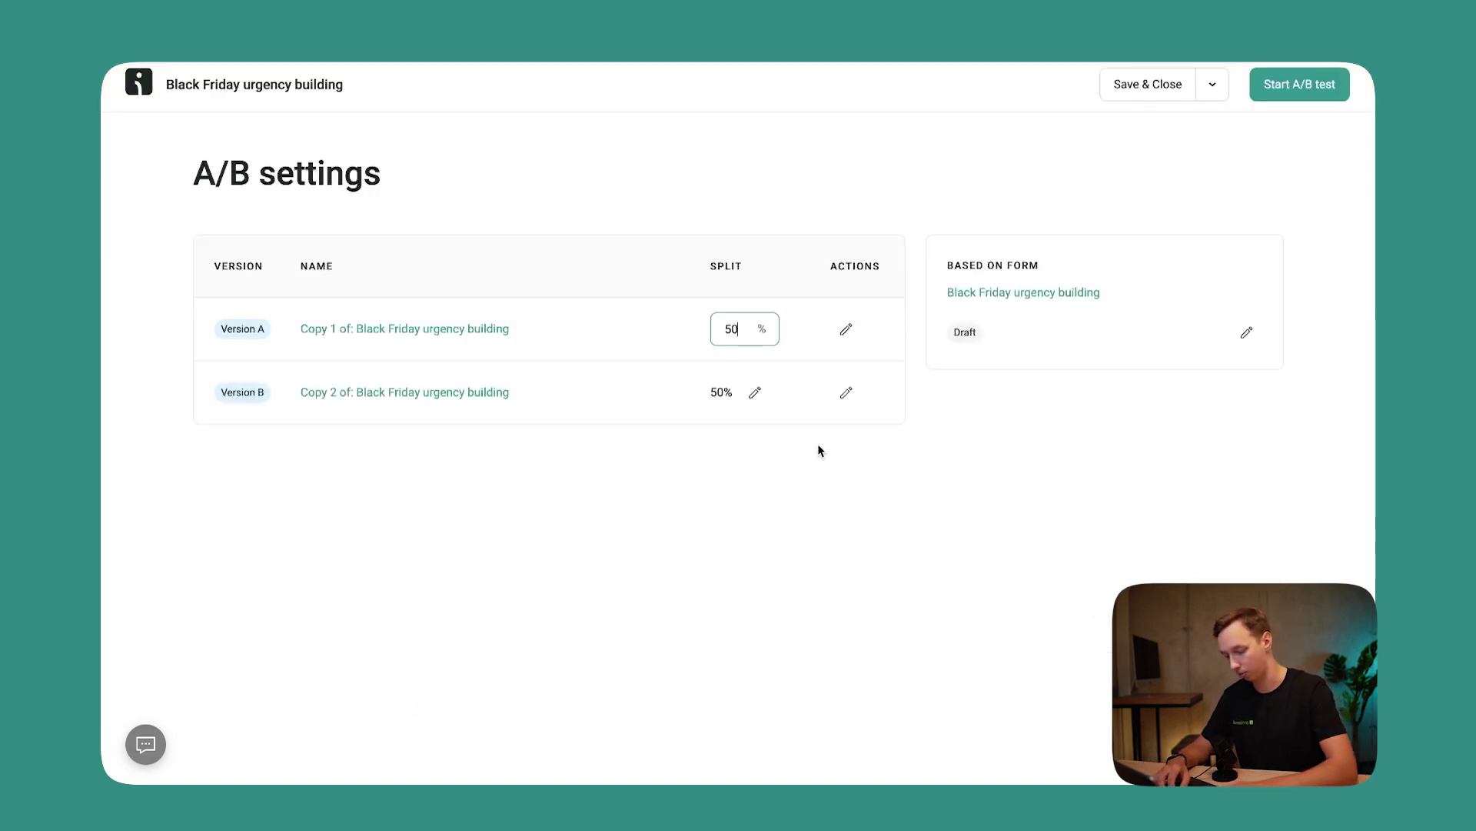
{"action": "type", "text": "8"}
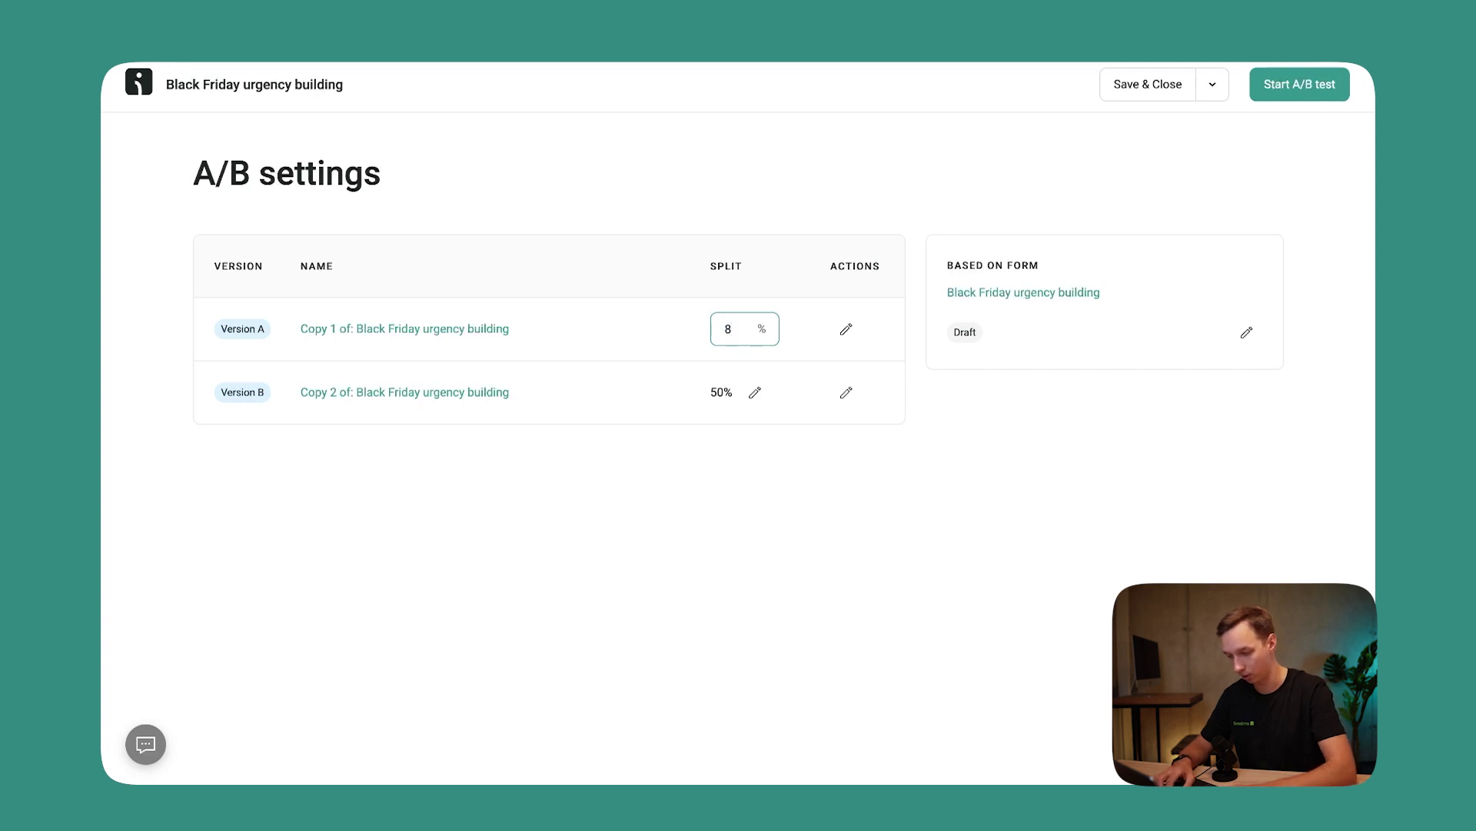
{"action": "type", "text": "0"}
{"action": "key", "text": "Return"}
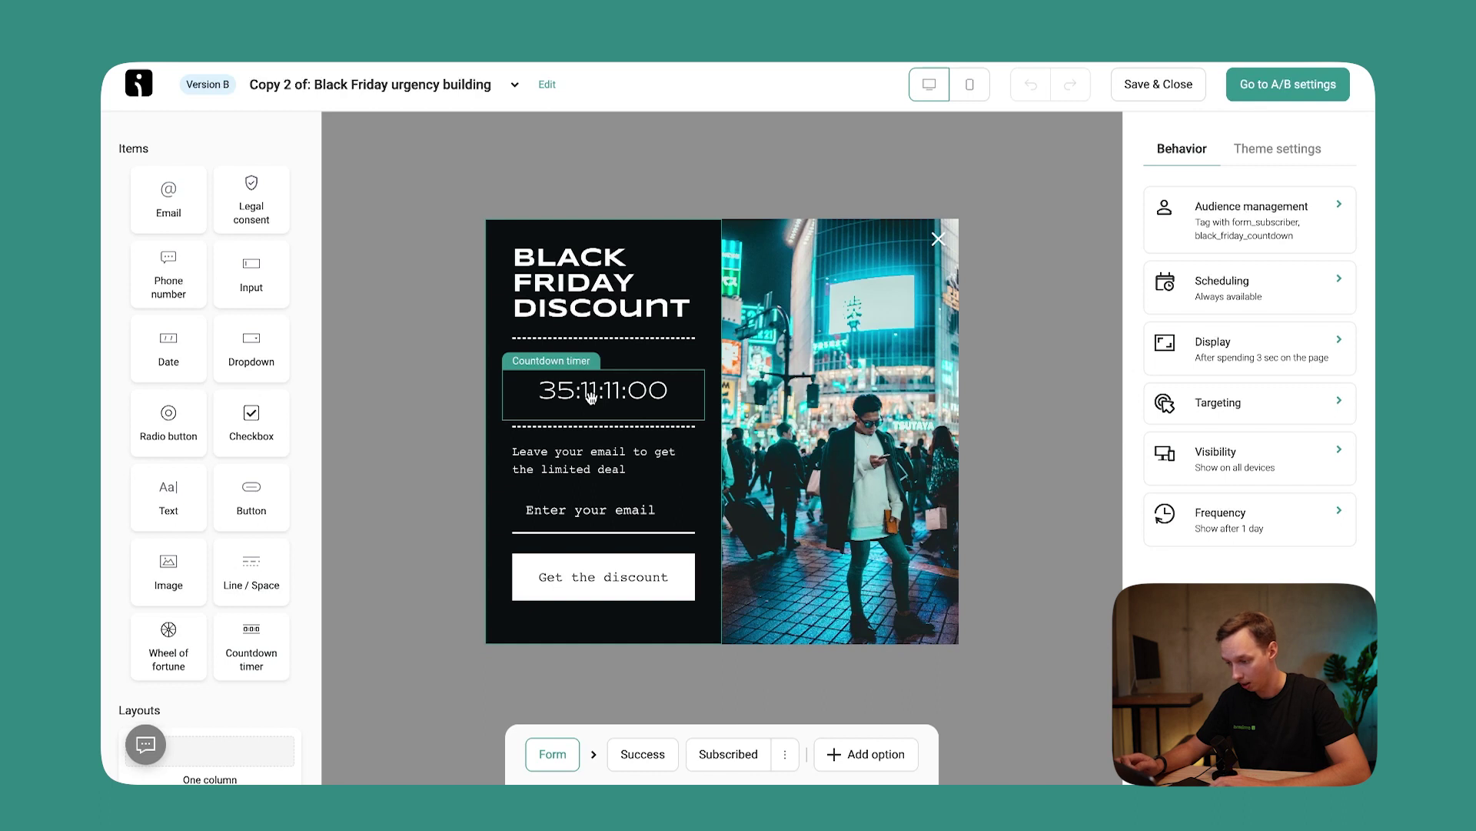
- Inspect Version B's countdown timer settings, including its end date
{"action": "left_click", "coordinate": [589, 396]}
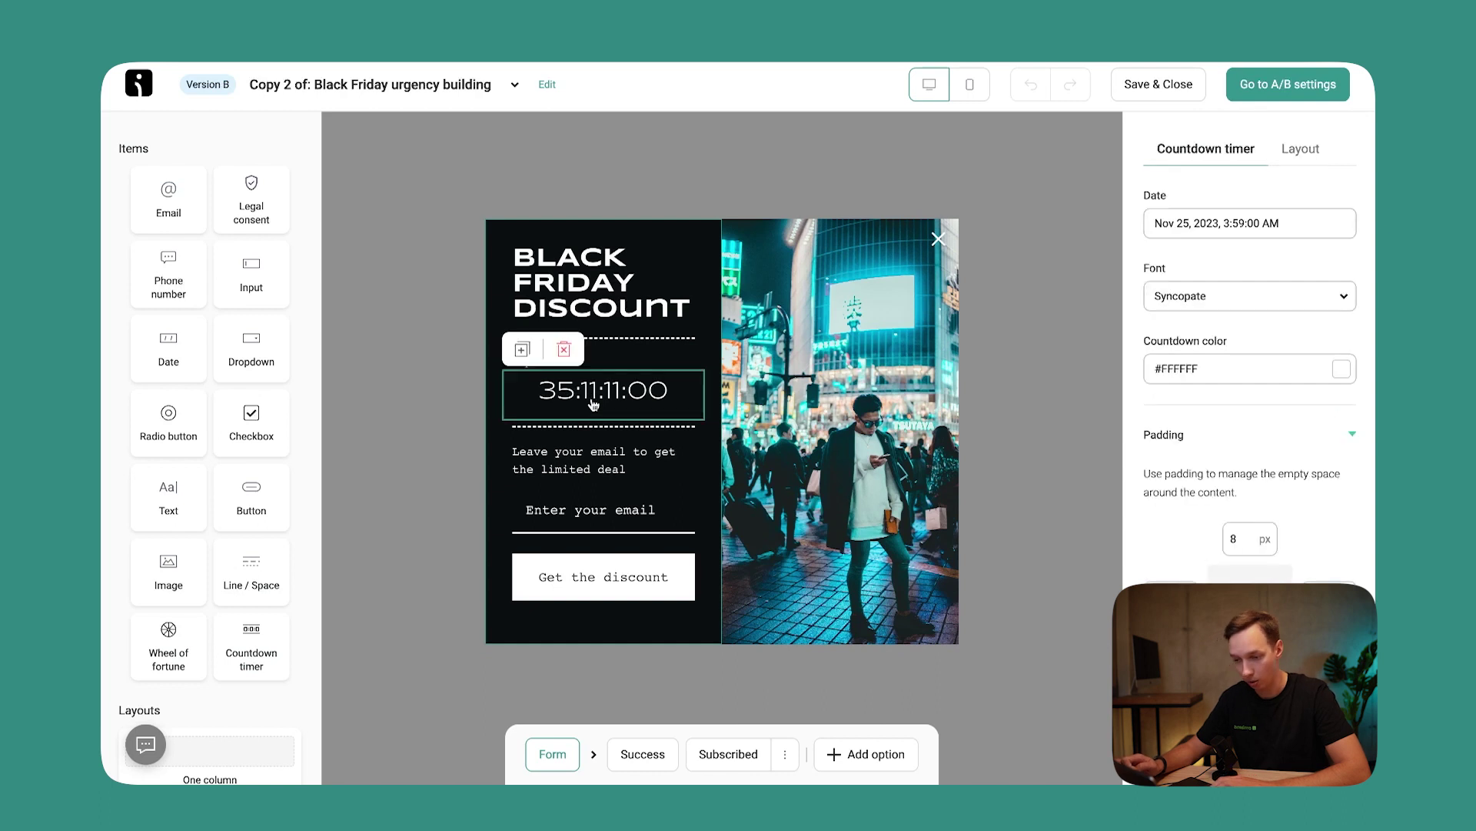
{"action": "left_click", "coordinate": [1183, 230]}
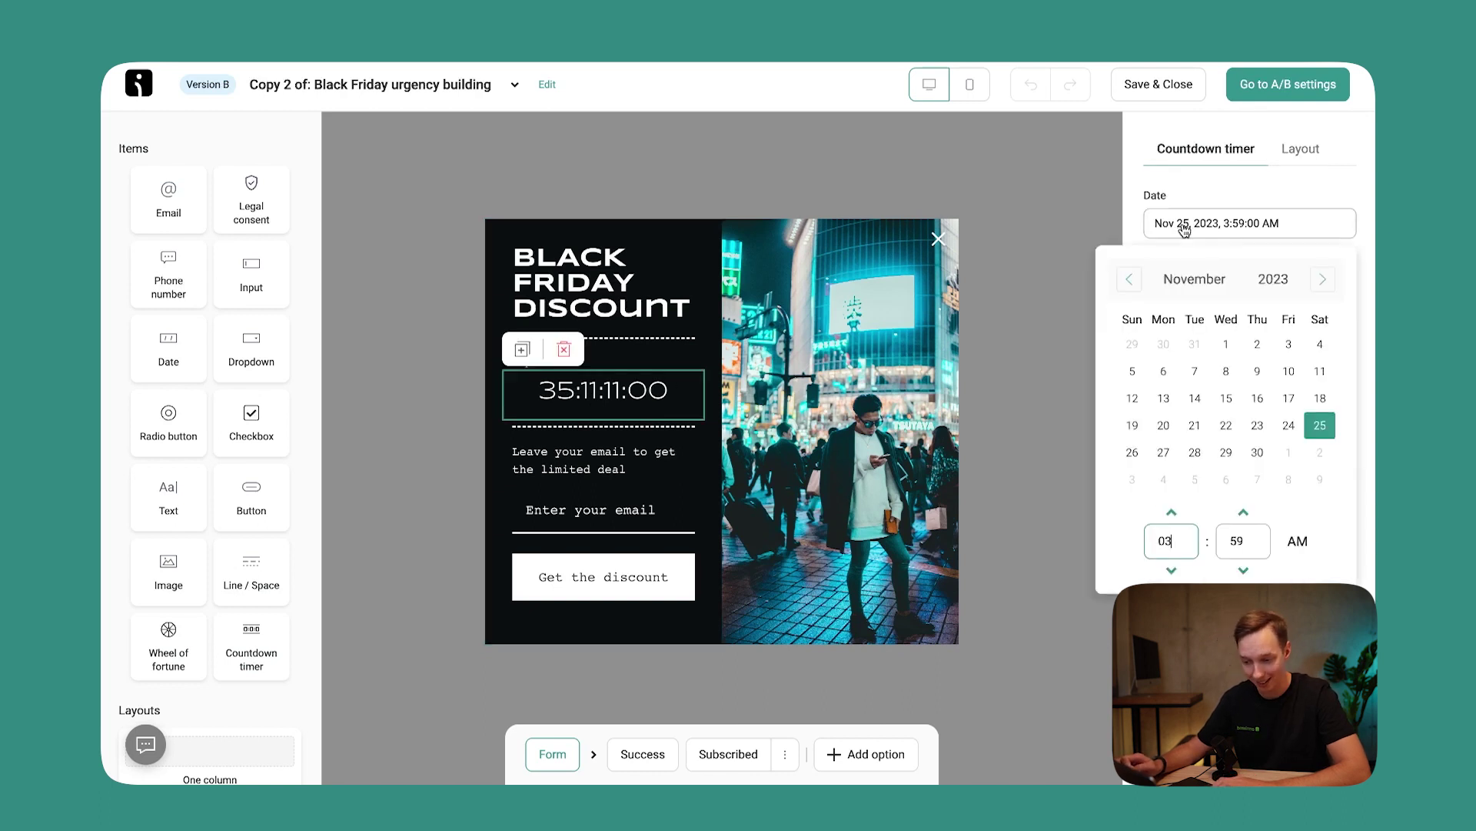
{"action": "left_click", "coordinate": [1179, 179]}
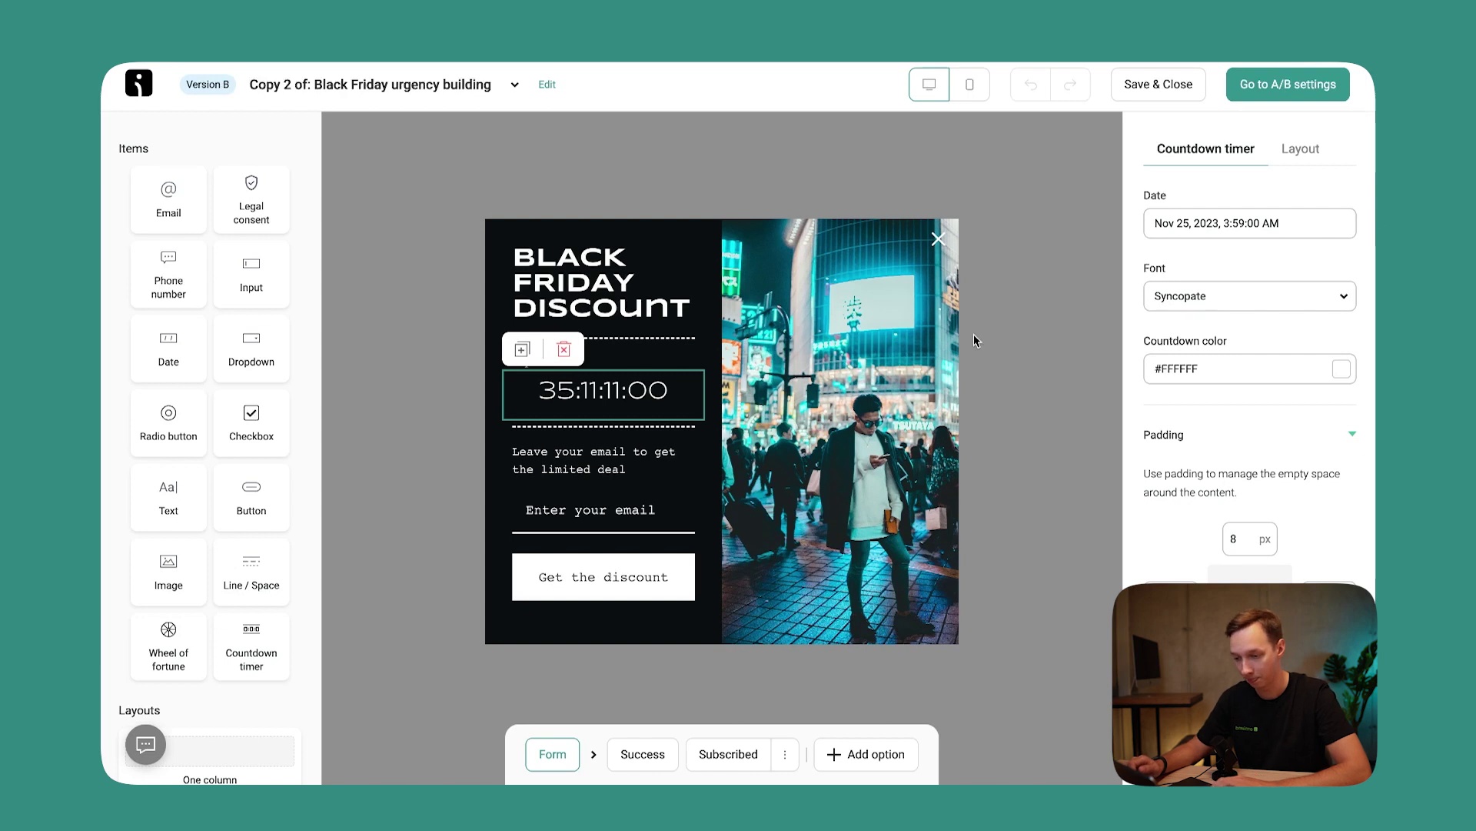
{"action": "left_click", "coordinate": [1051, 305]}
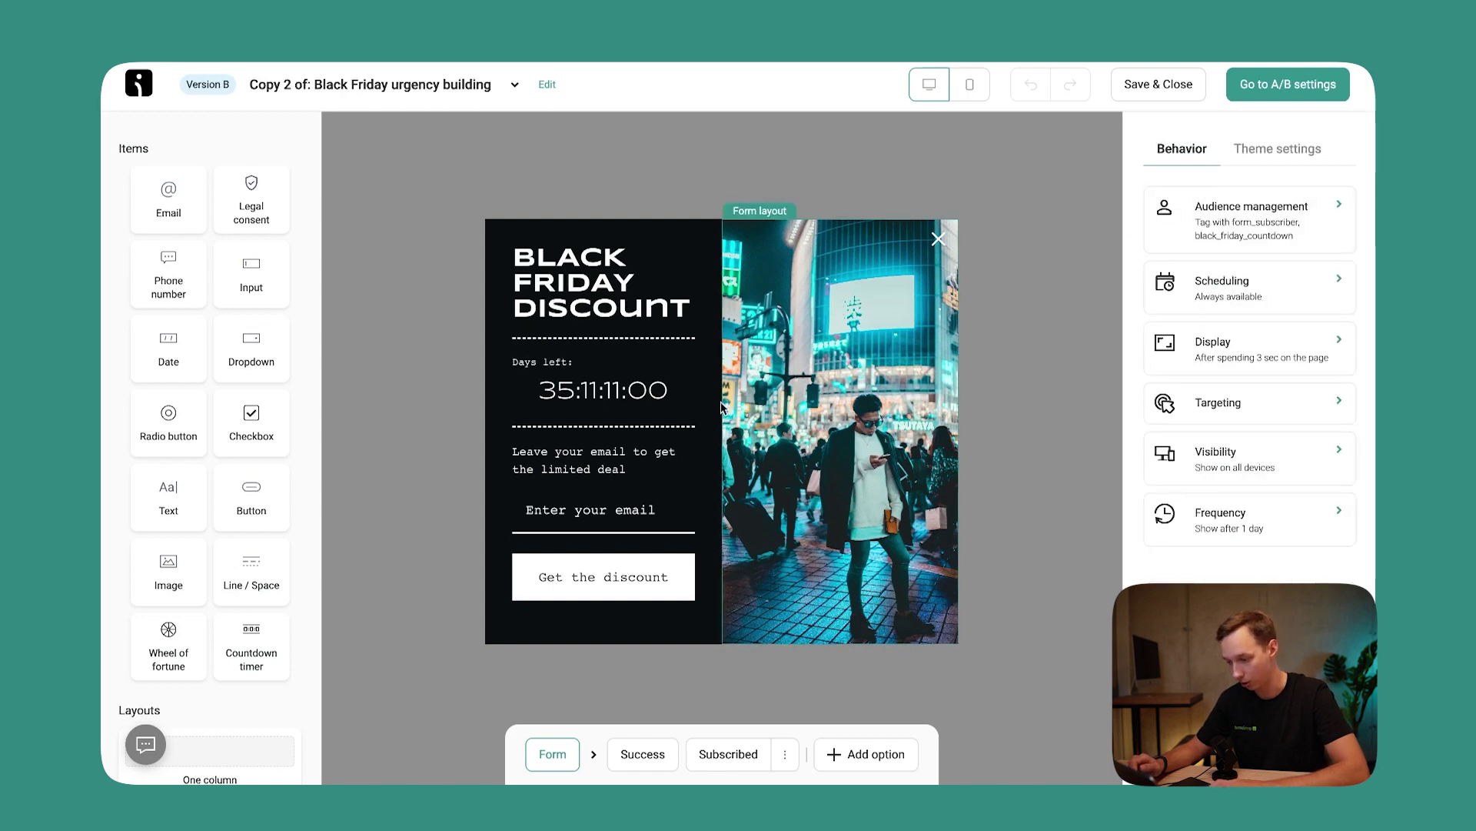
{"action": "left_click", "coordinate": [623, 390]}
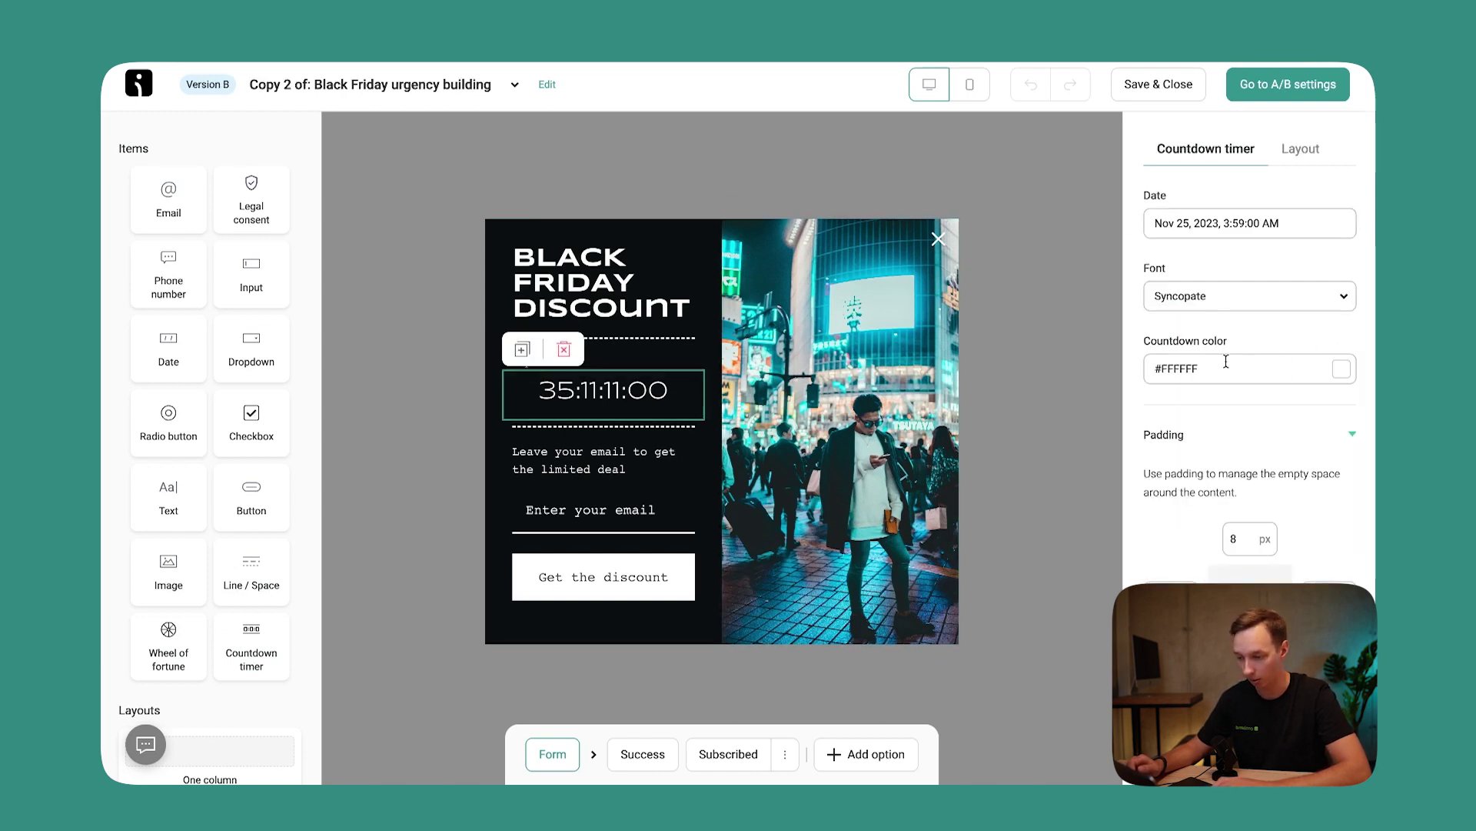
{"action": "left_click", "coordinate": [1058, 342]}
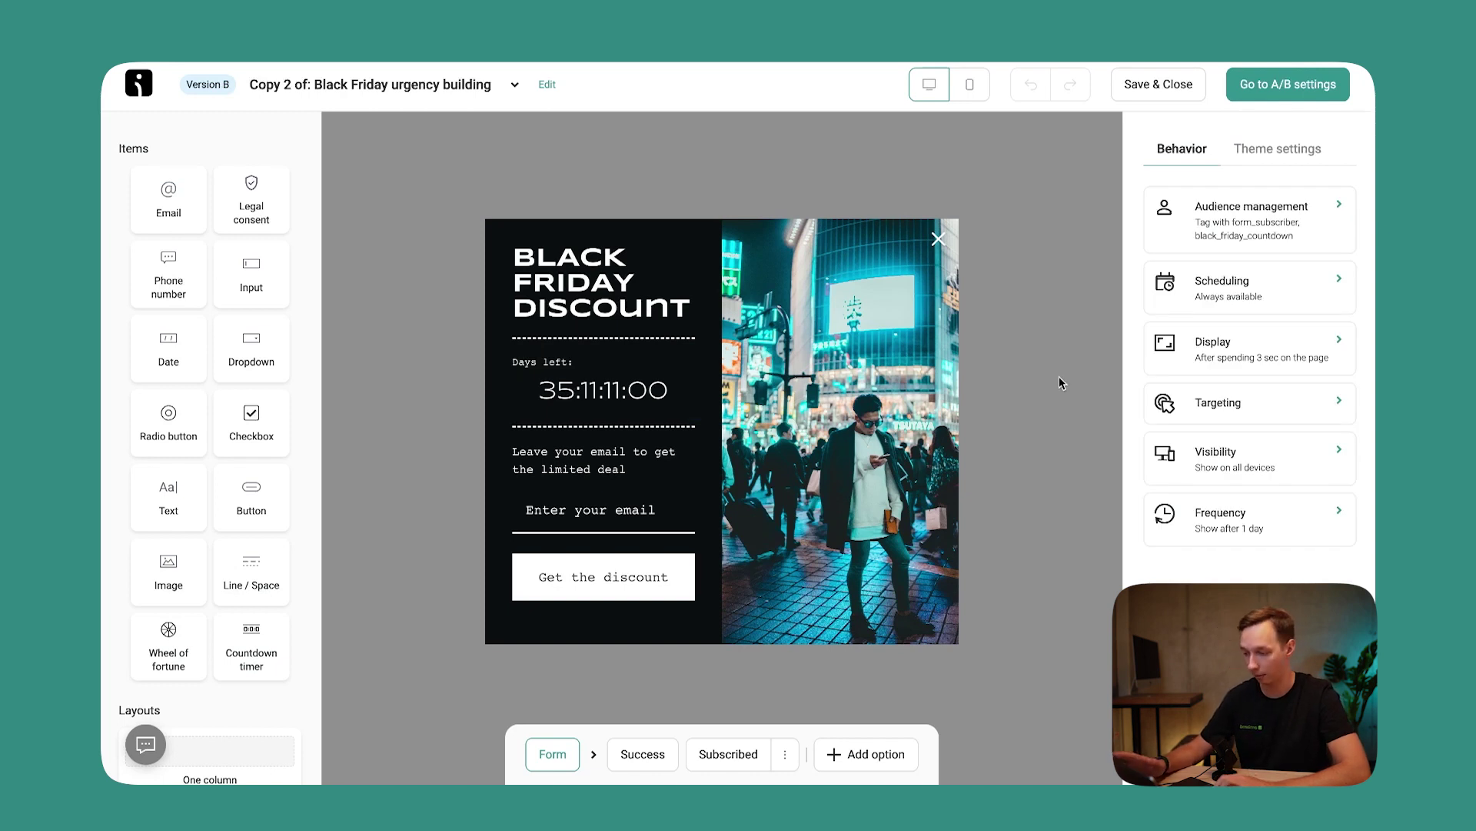
- Delete the countdown timer, Days left label and extra divider from Version B
{"action": "left_click", "coordinate": [633, 403]}
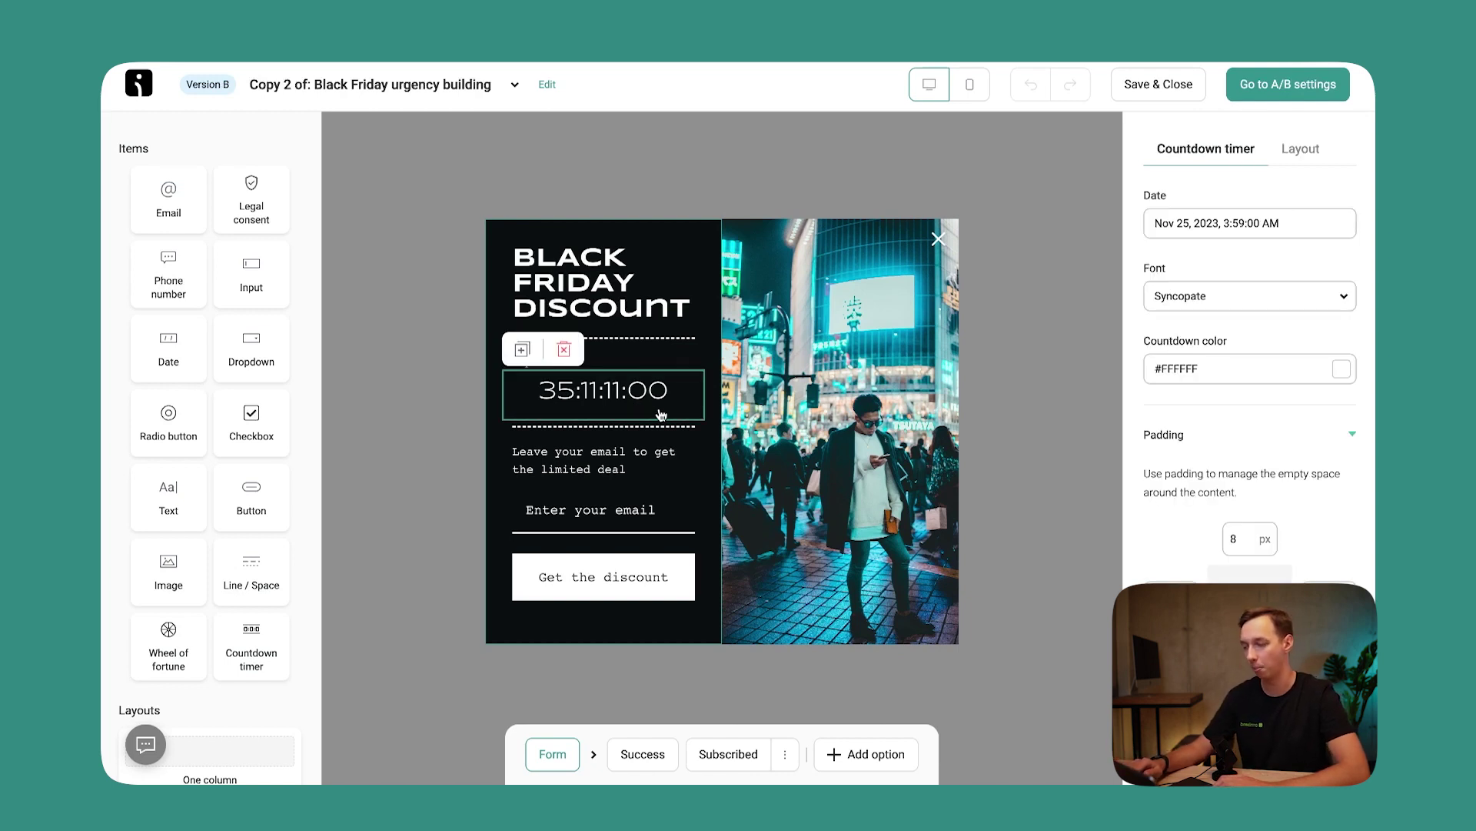
{"action": "left_click", "coordinate": [564, 350]}
{"action": "left_click", "coordinate": [554, 381]}
{"action": "left_click", "coordinate": [564, 350]}
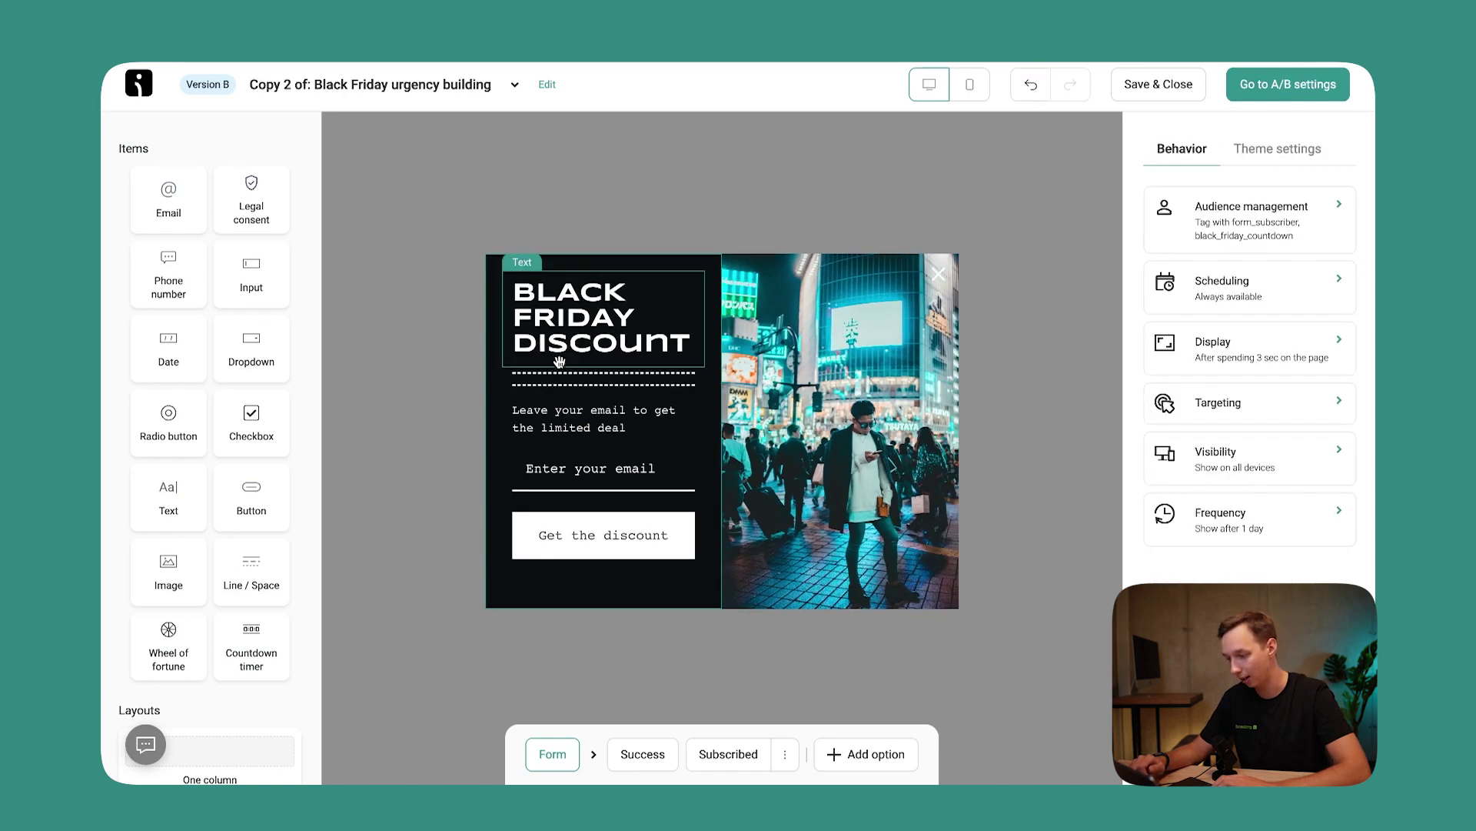
{"action": "left_click", "coordinate": [564, 382]}
{"action": "left_click", "coordinate": [564, 349]}
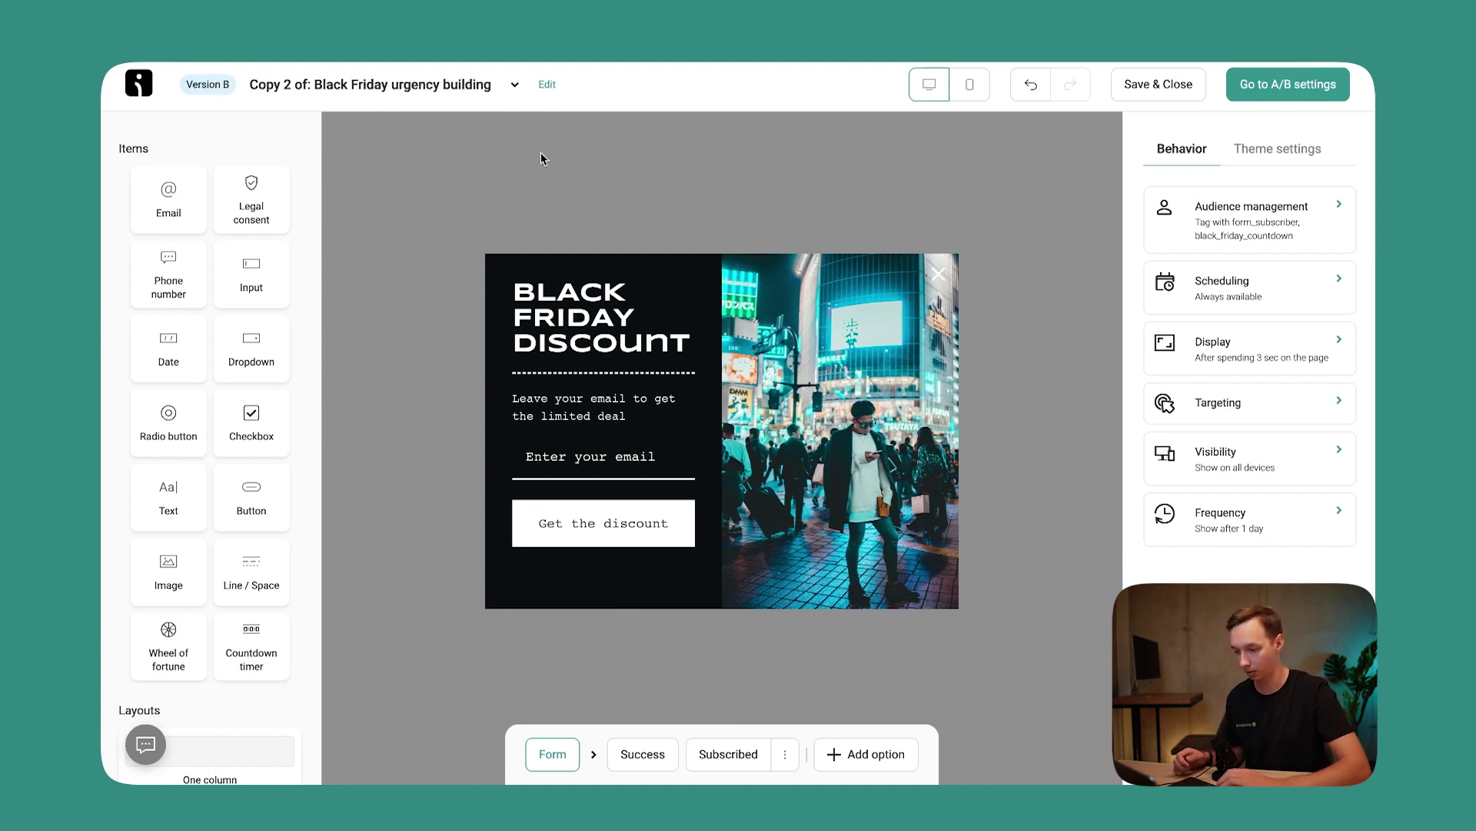
- Switch to Version A, saving Version B's changes first
{"action": "left_click", "coordinate": [467, 96]}
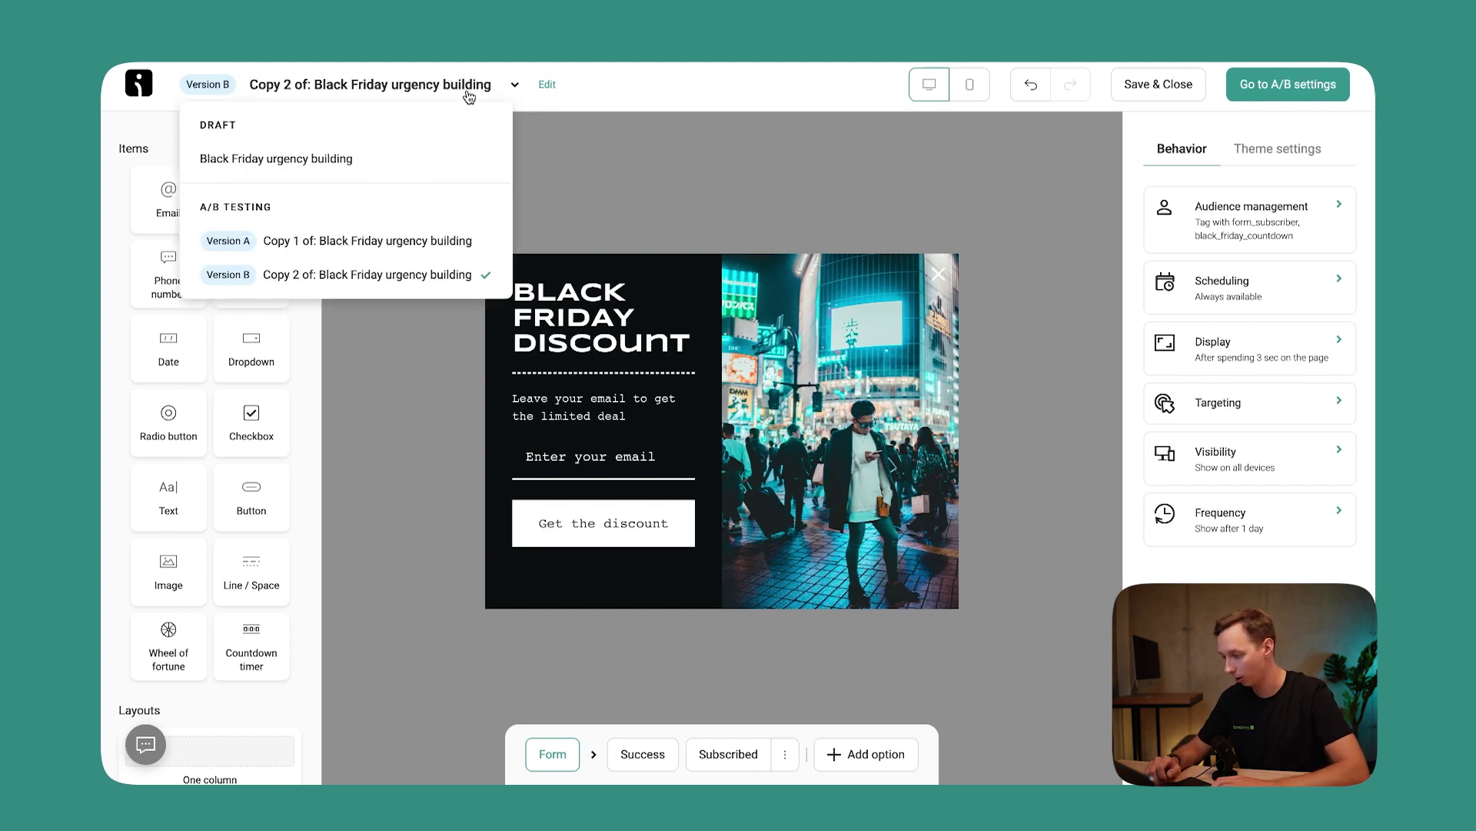
{"action": "left_click", "coordinate": [348, 241]}
{"action": "left_click", "coordinate": [913, 455]}
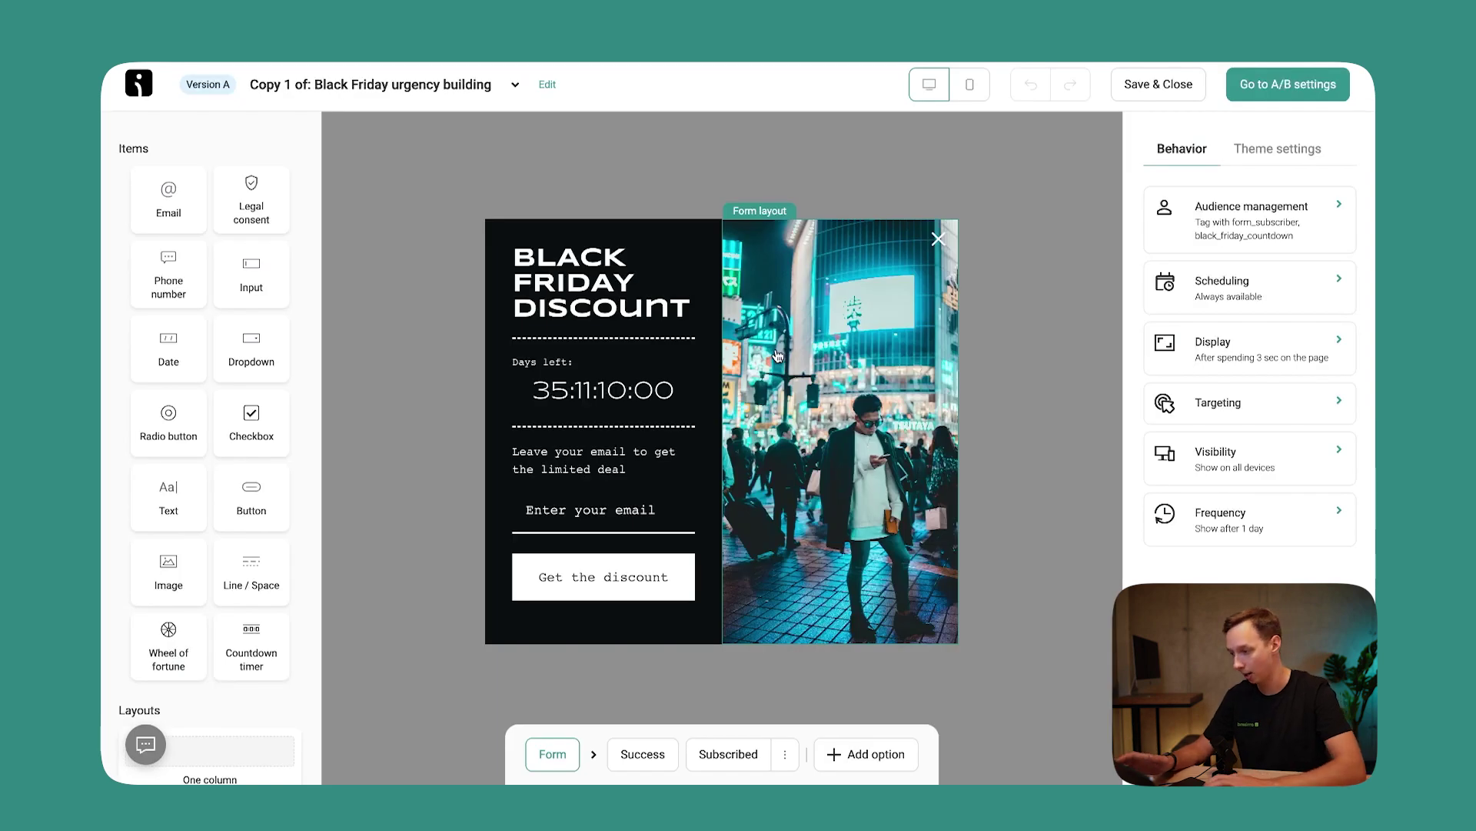
- Switch back to Version B and change its subtitle to 'Leave your email 2 get the limited deal'
{"action": "left_click", "coordinate": [413, 93]}
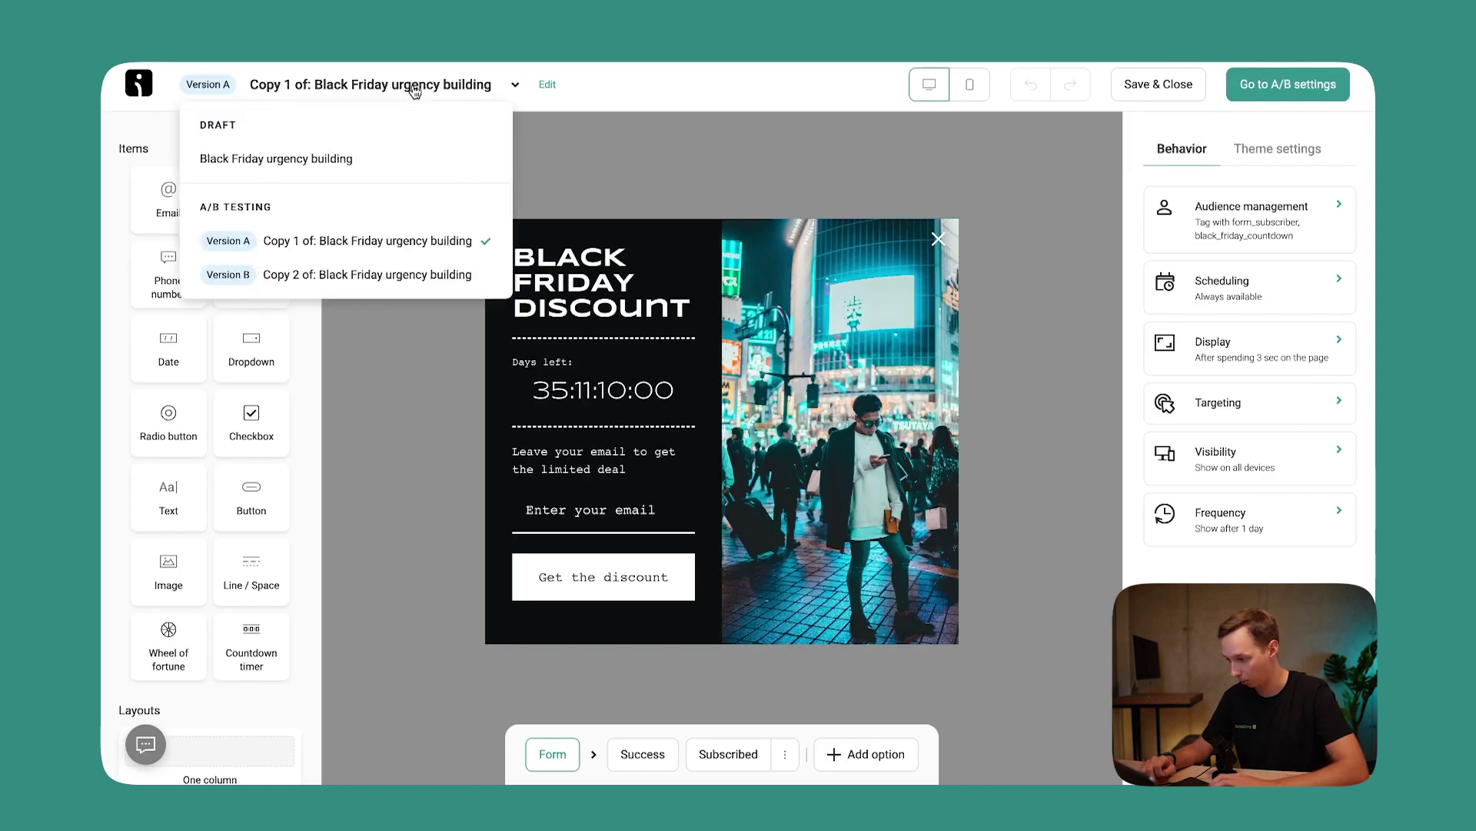
{"action": "left_click", "coordinate": [352, 274]}
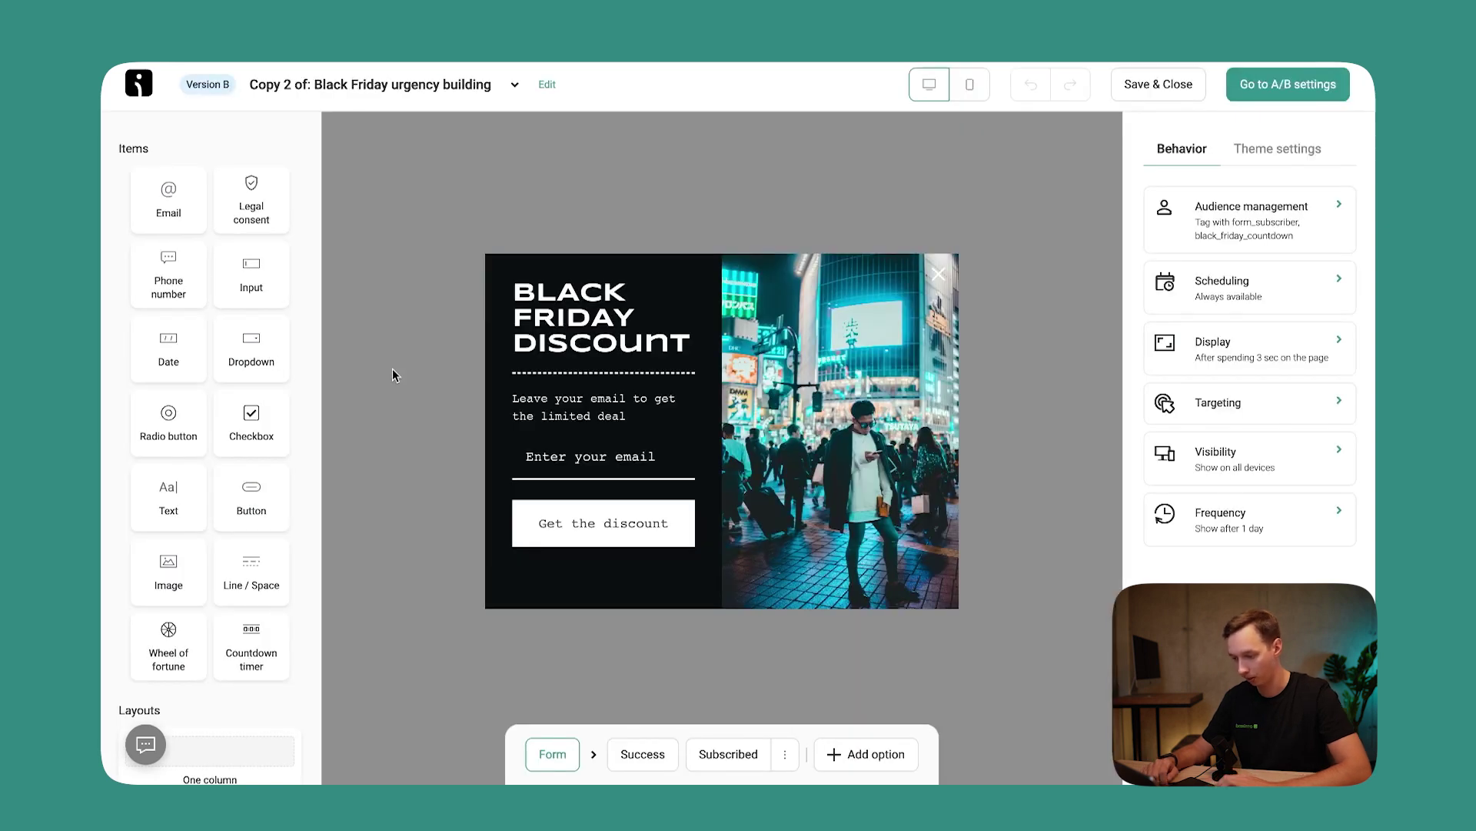
{"action": "left_click", "coordinate": [605, 400]}
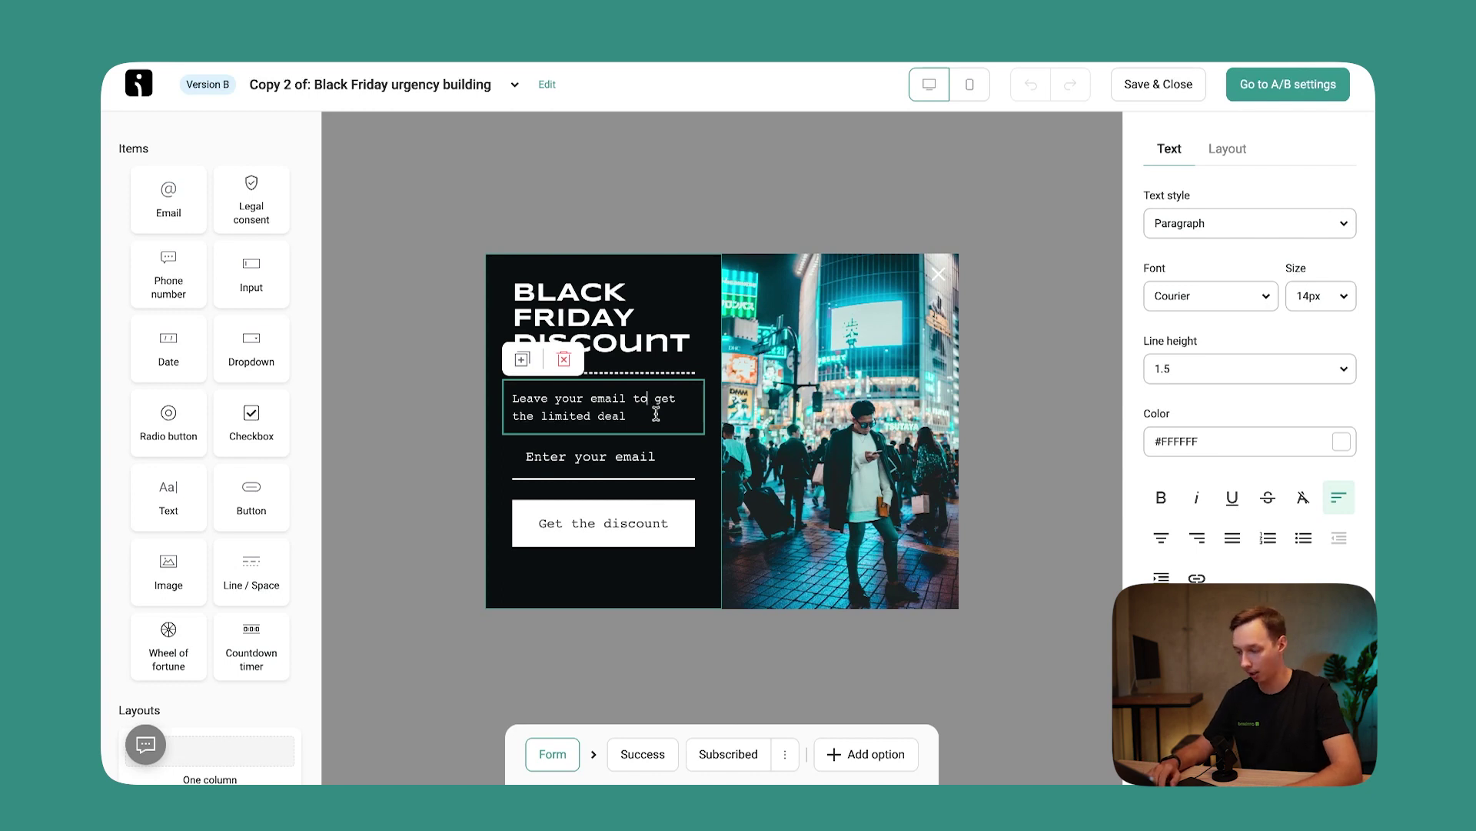
{"action": "key", "text": "BackSpace"}
{"action": "key", "text": "BackSpace"}
{"action": "type", "text": "2"}
{"action": "left_click", "coordinate": [570, 236]}
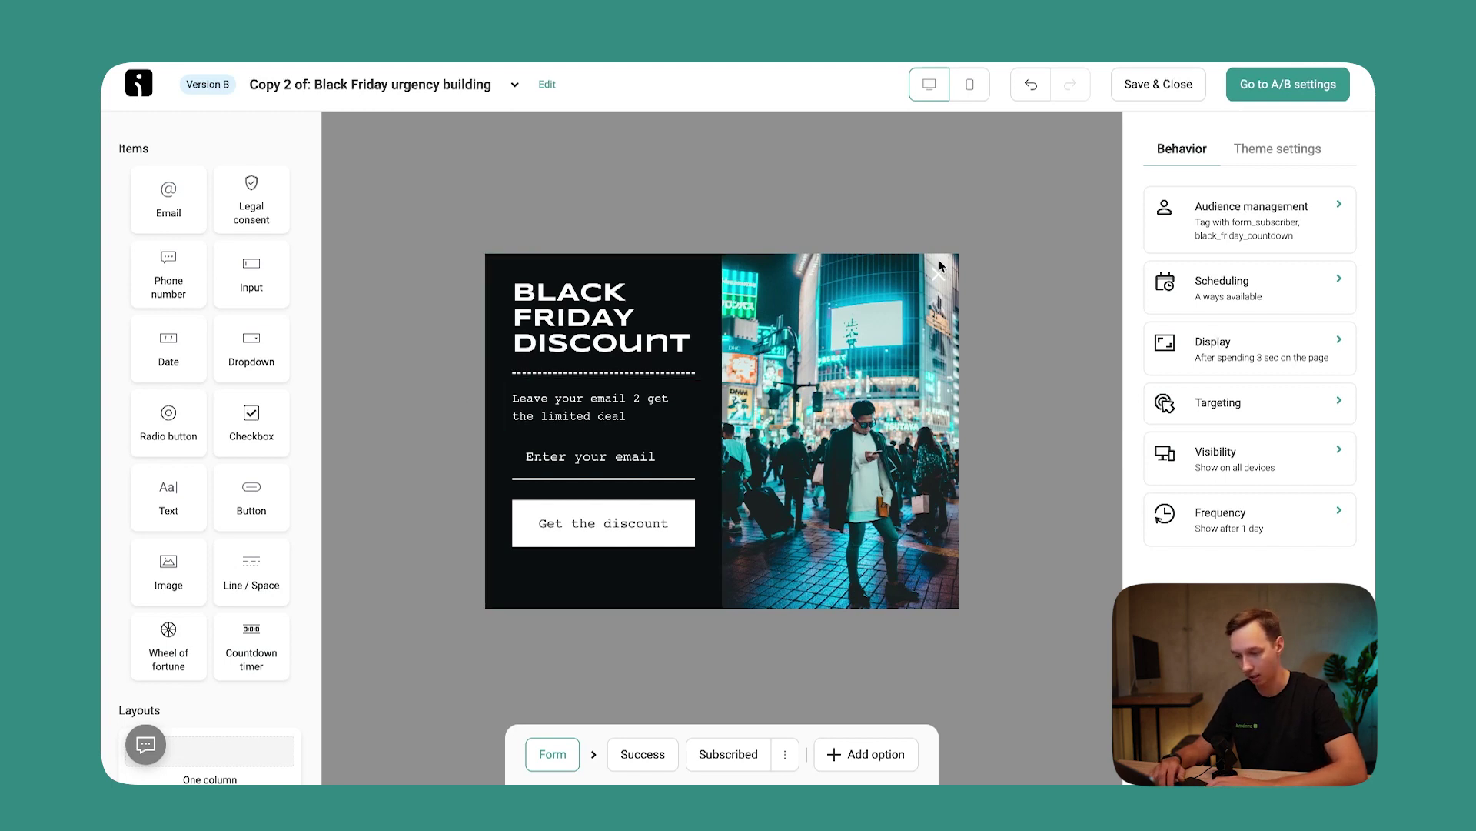
- Limit Version B to appear only on the pasted white-long-jumper product page URL
{"action": "left_click", "coordinate": [1176, 401]}
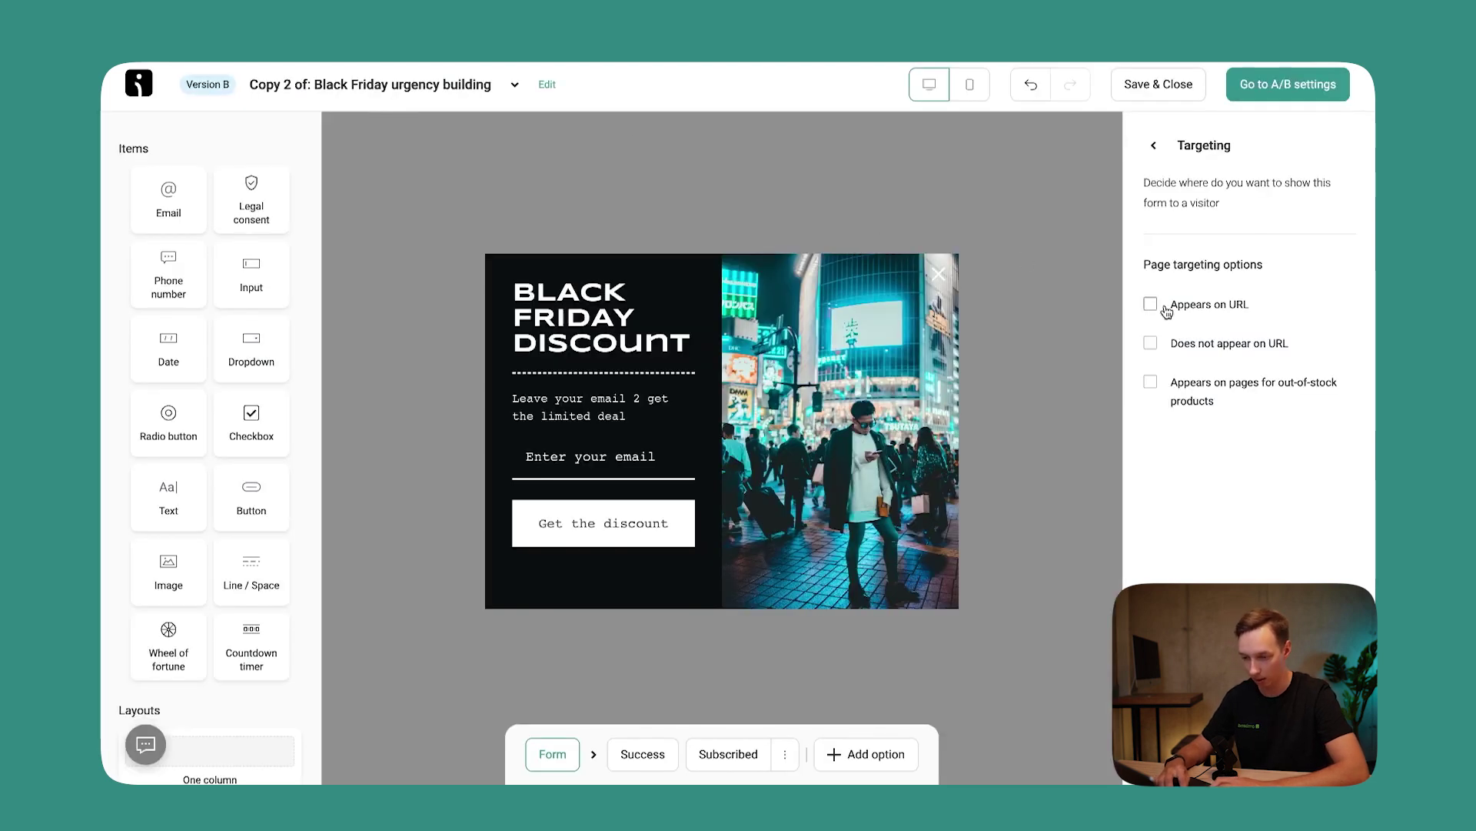
{"action": "left_click", "coordinate": [1150, 304]}
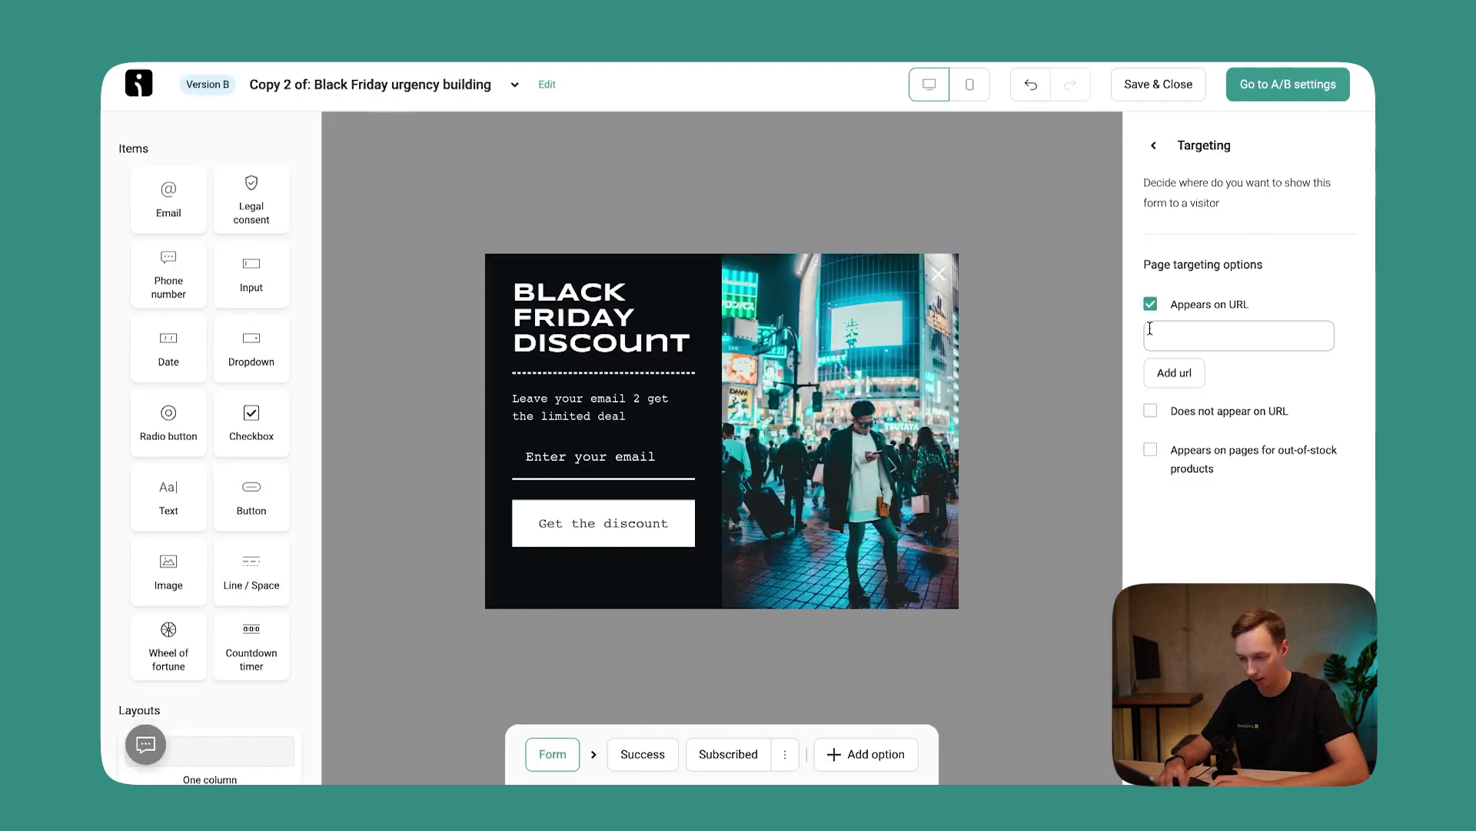
{"action": "left_click", "coordinate": [1166, 335]}
{"action": "key", "text": "ctrl+v"}
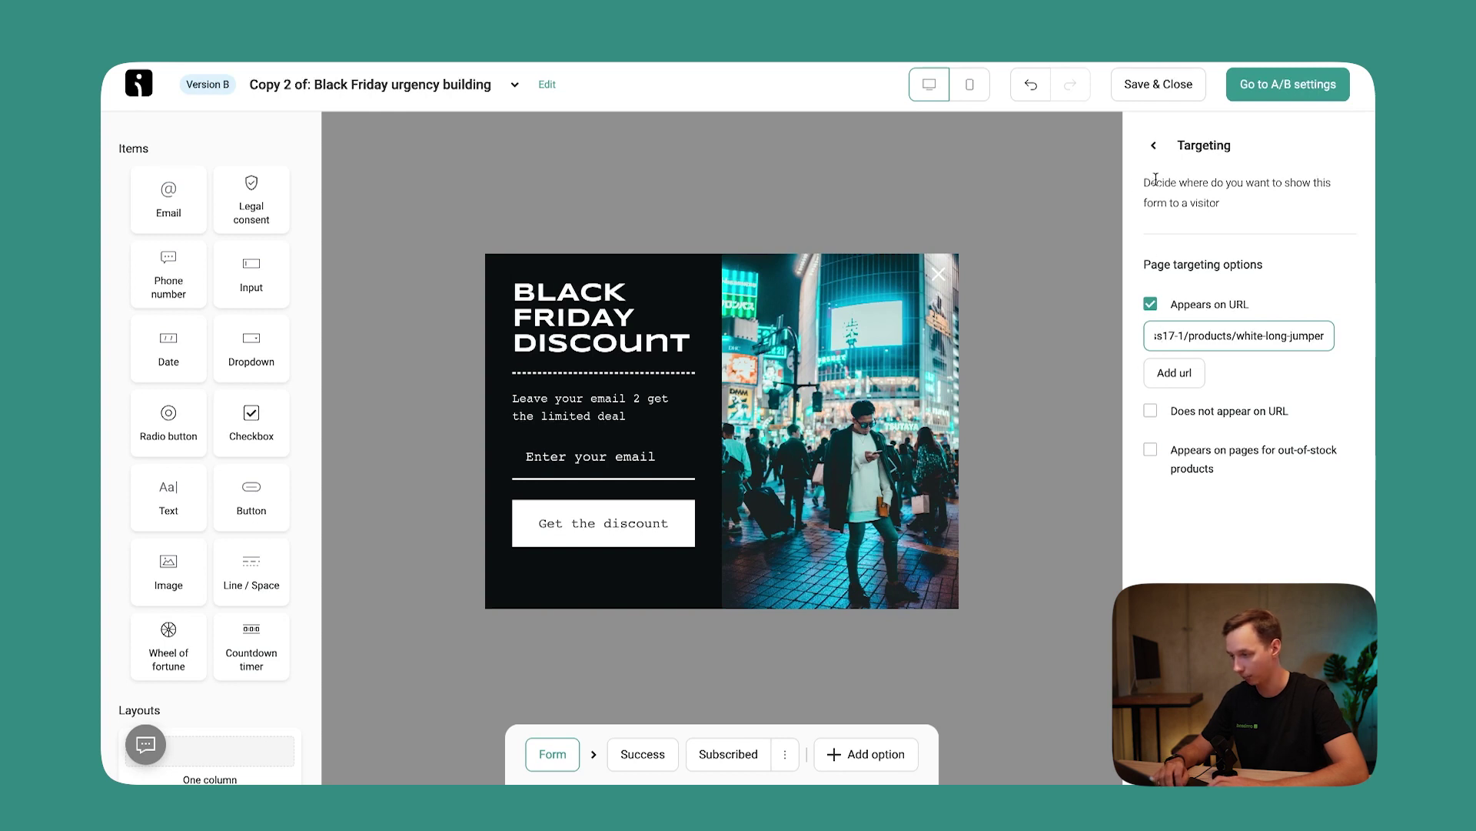
- Save Version B's changes and switch to editing Version A
{"action": "left_click", "coordinate": [424, 86]}
{"action": "left_click", "coordinate": [481, 288]}
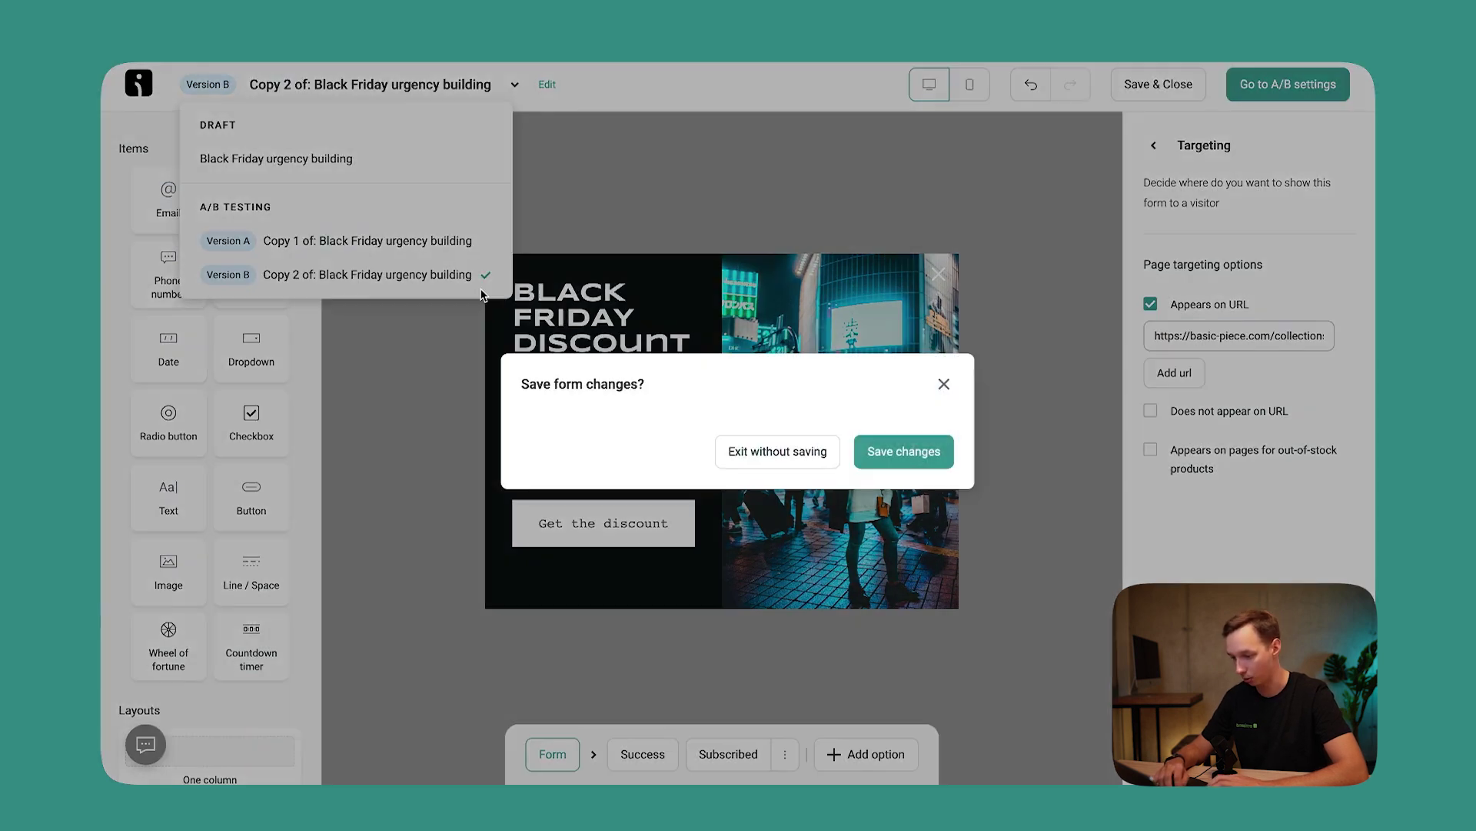
{"action": "left_click", "coordinate": [891, 459]}
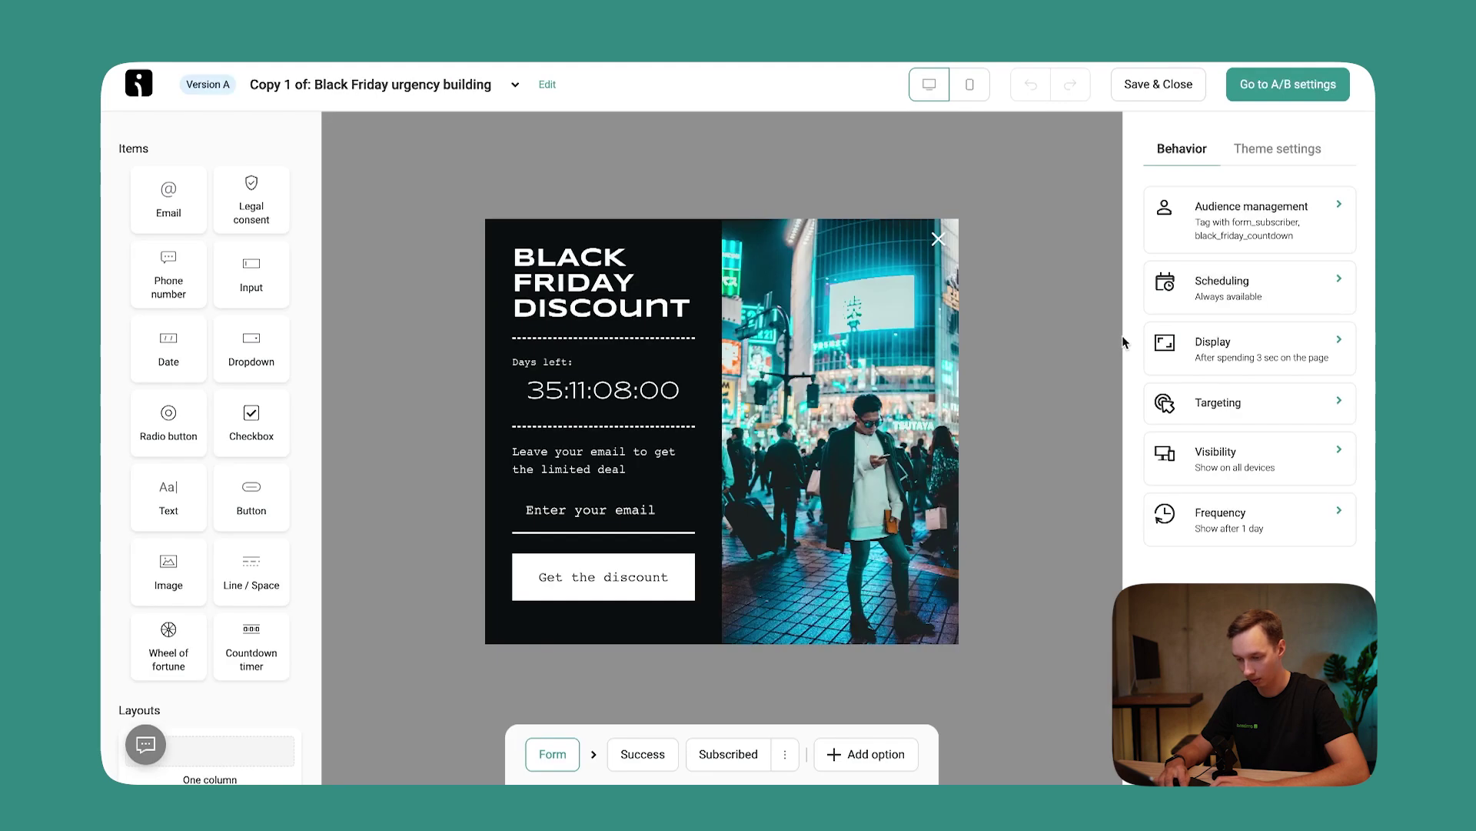
- Restrict Version A to appear only on the pasted white-long-jumper product page URL
{"action": "left_click", "coordinate": [1168, 410]}
{"action": "left_click", "coordinate": [1150, 304]}
{"action": "left_click", "coordinate": [1154, 336]}
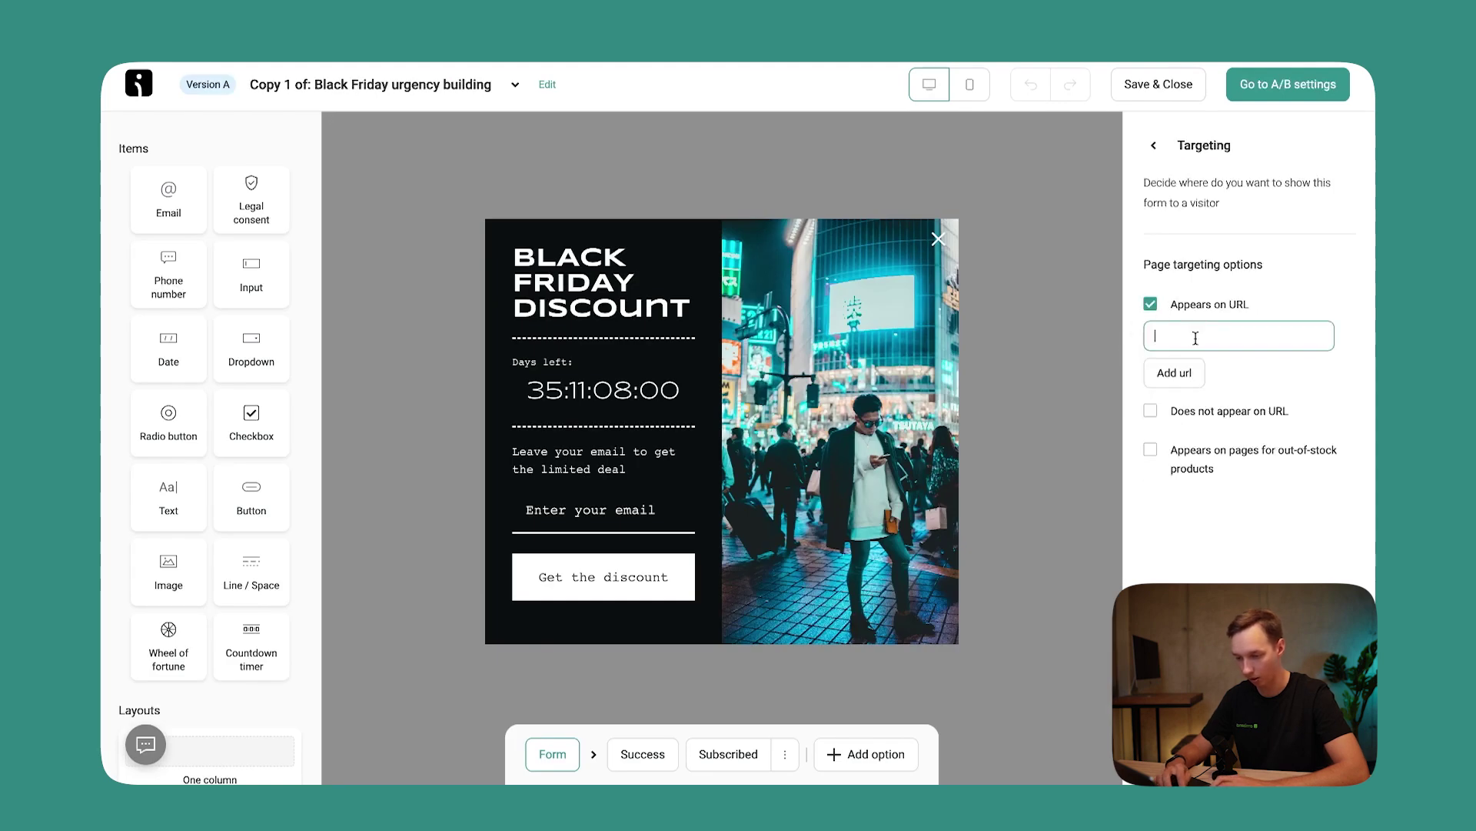
{"action": "type", "text": "https://basic-piece.com/collections/ss17-1/products/white-long-jumper"}
{"action": "key", "text": "Return"}
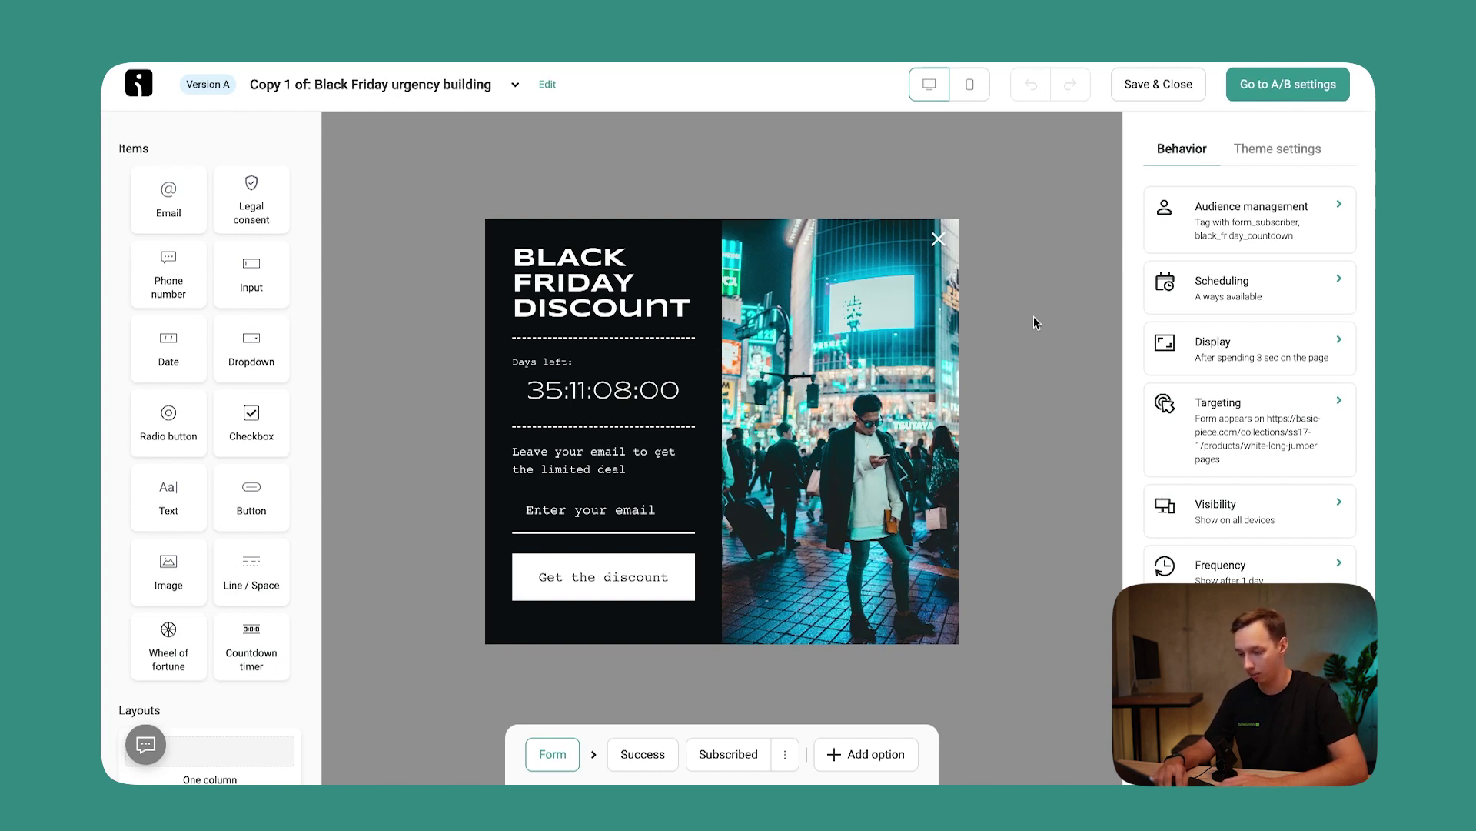
- Return to the A/B settings and start the Black Friday popup's 80/20 A/B test
{"action": "left_click", "coordinate": [1261, 88]}
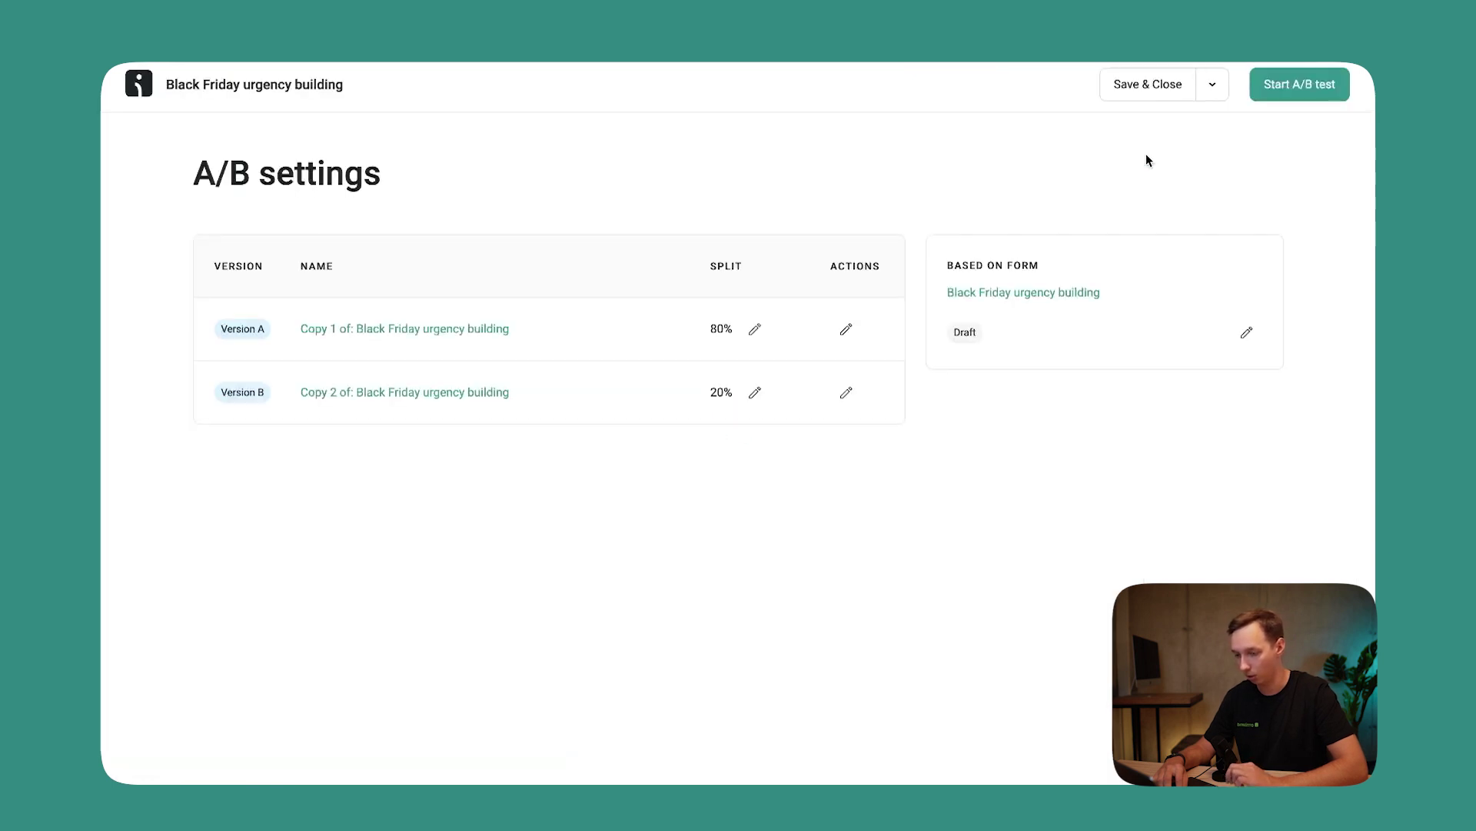
{"action": "left_click", "coordinate": [1278, 101]}
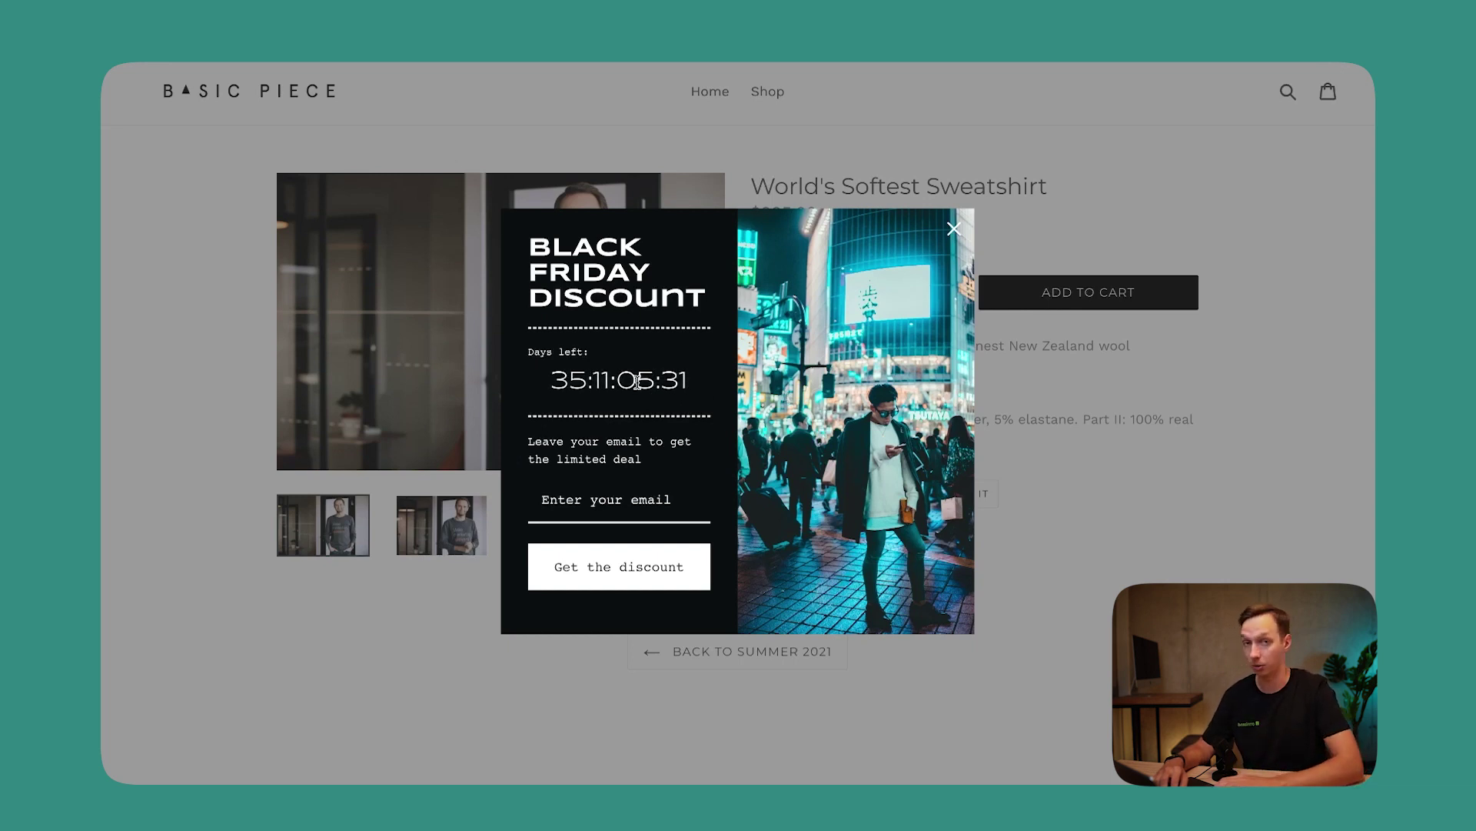
- Submit a test email in the storefront discount popup and close the confirmation
{"action": "left_click", "coordinate": [587, 497]}
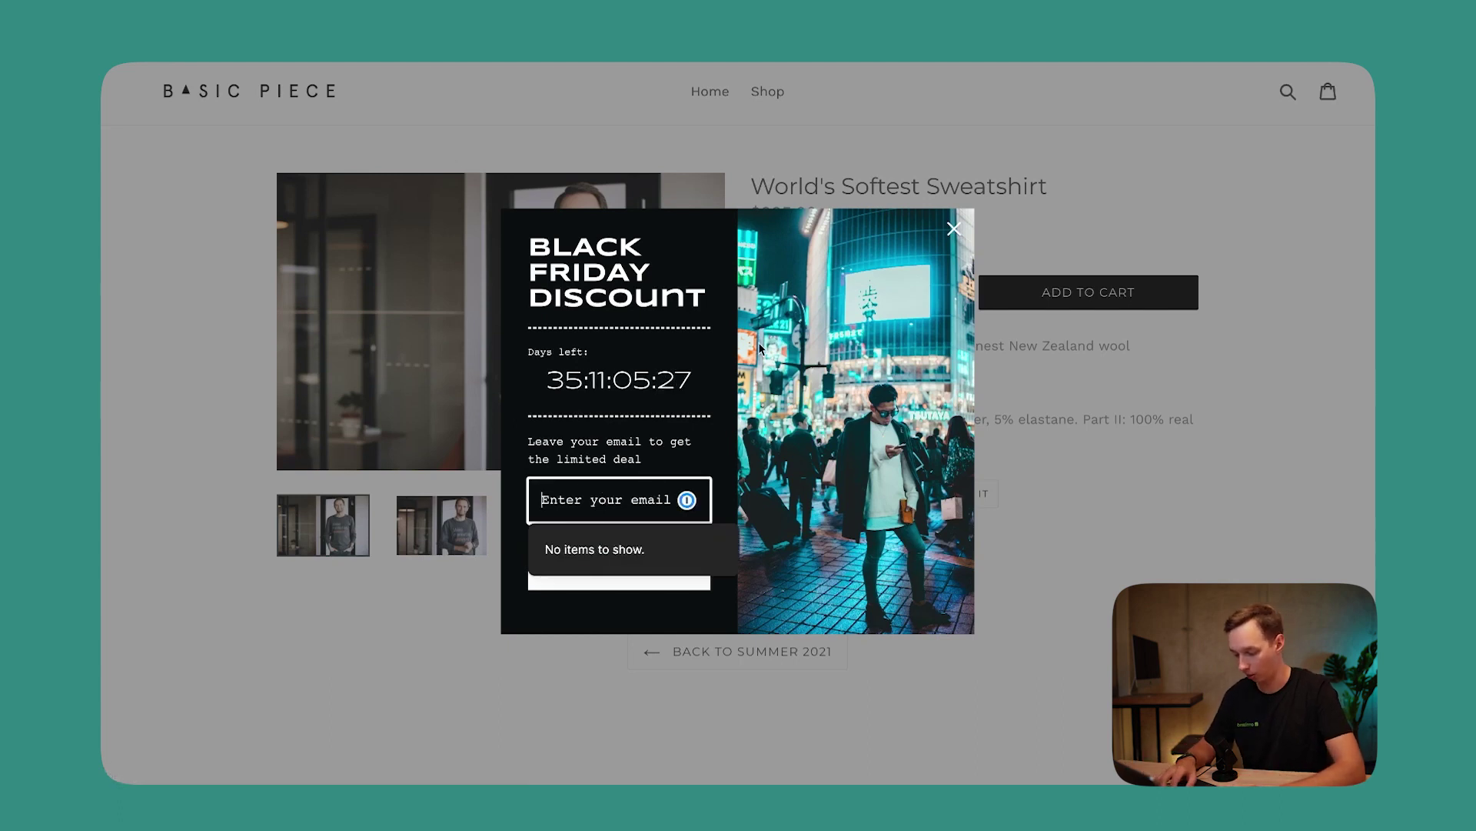
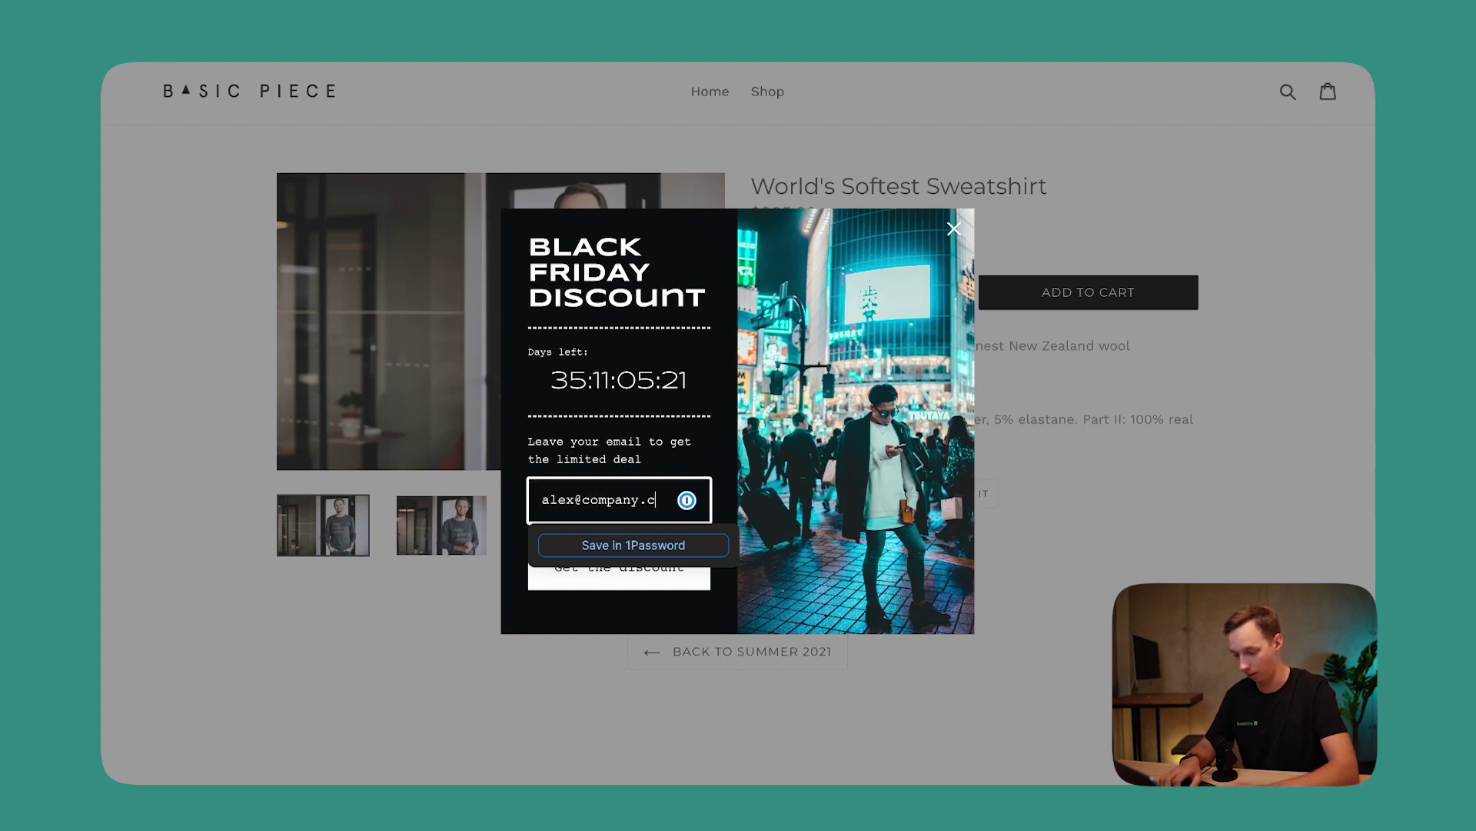
{"action": "left_click", "coordinate": [592, 579]}
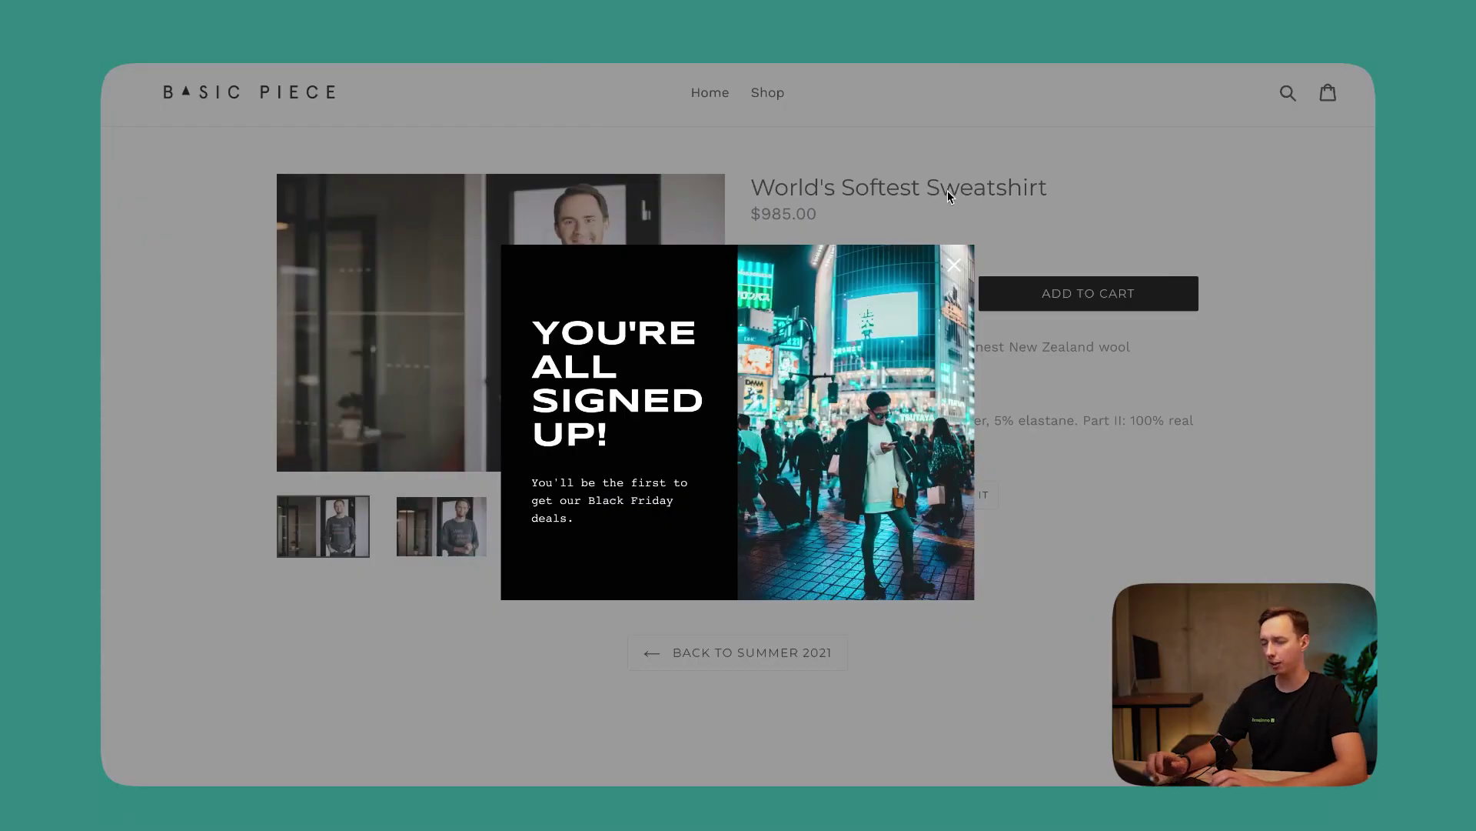
{"action": "left_click", "coordinate": [956, 264]}
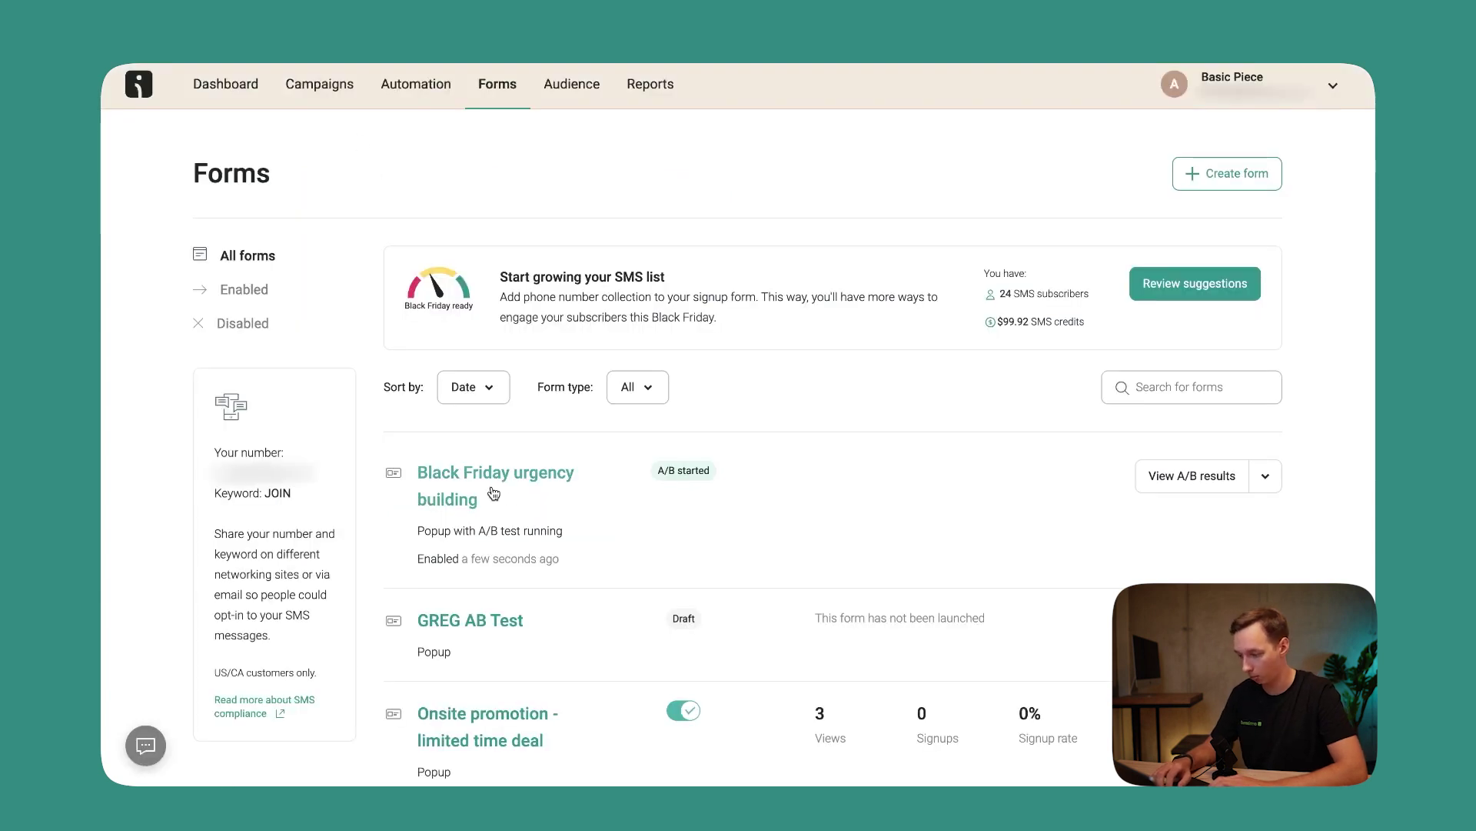
- Remove the stray '2' from Version B's 'Leave your email' sentence and update the live form
{"action": "left_click", "coordinate": [495, 492]}
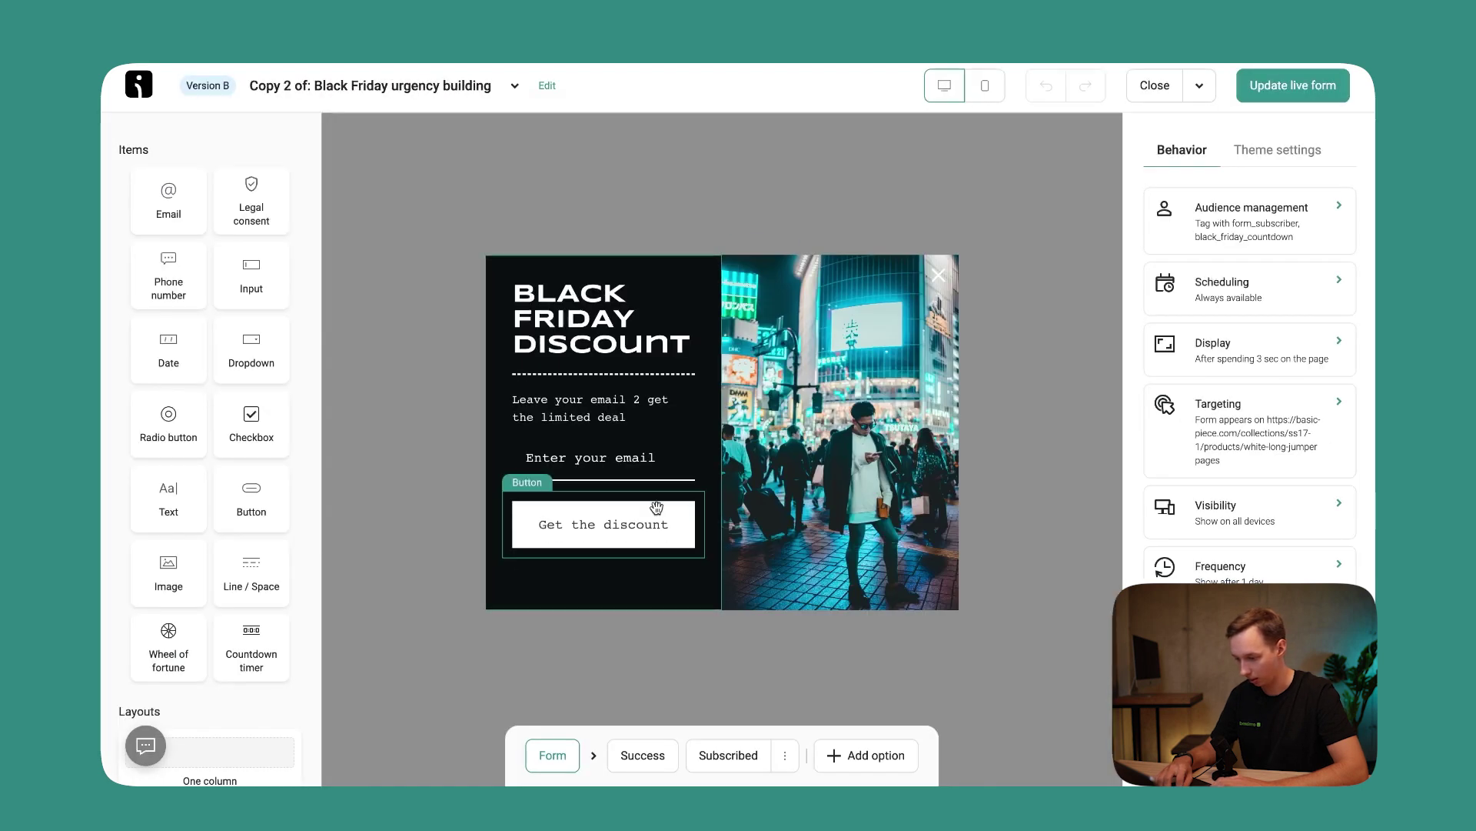
{"action": "left_click", "coordinate": [651, 409]}
{"action": "key", "text": "BackSpace"}
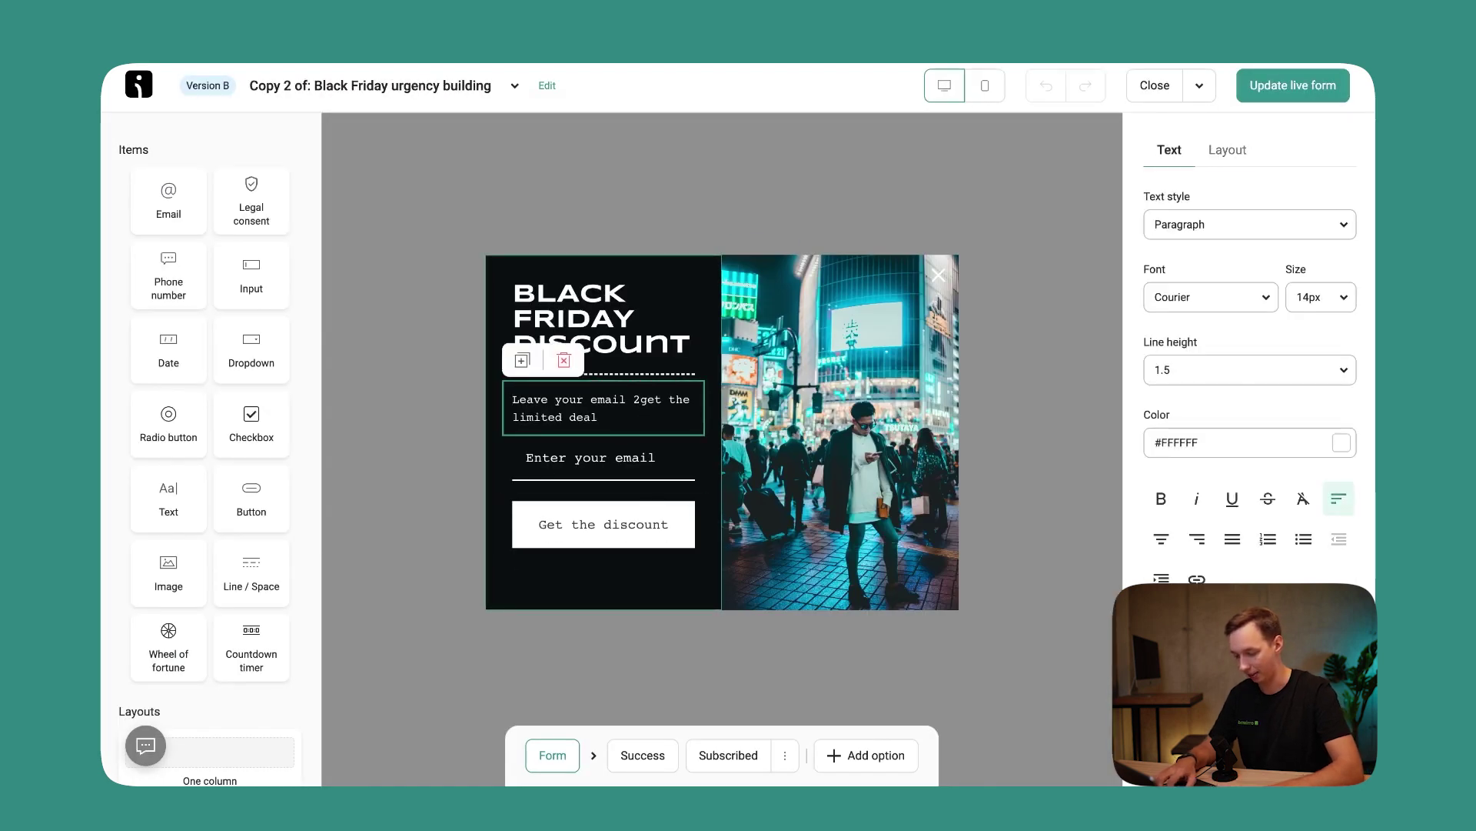
{"action": "type", "text": "to"}
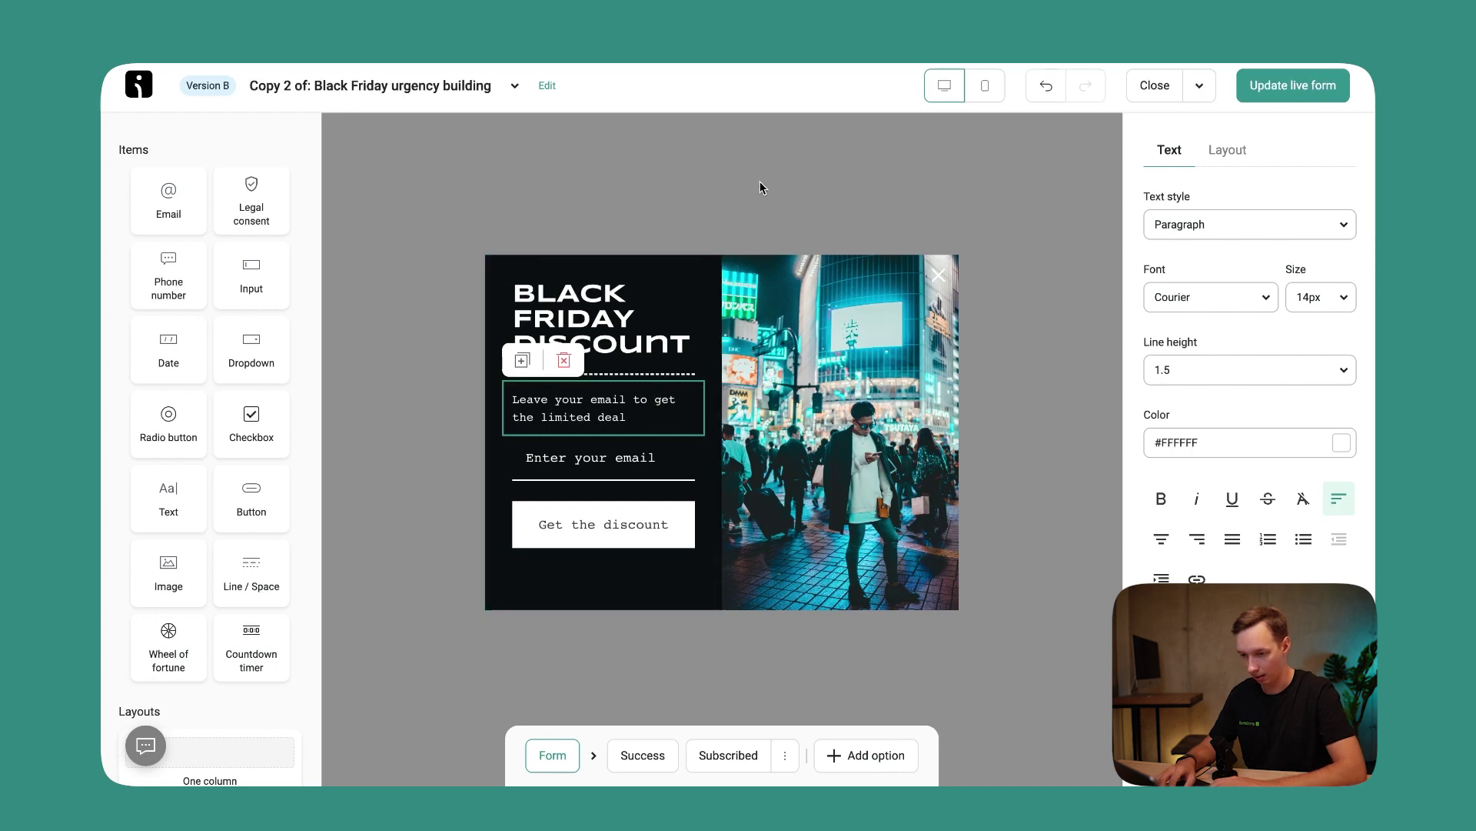
{"action": "left_click", "coordinate": [760, 188]}
{"action": "left_click", "coordinate": [1155, 84]}
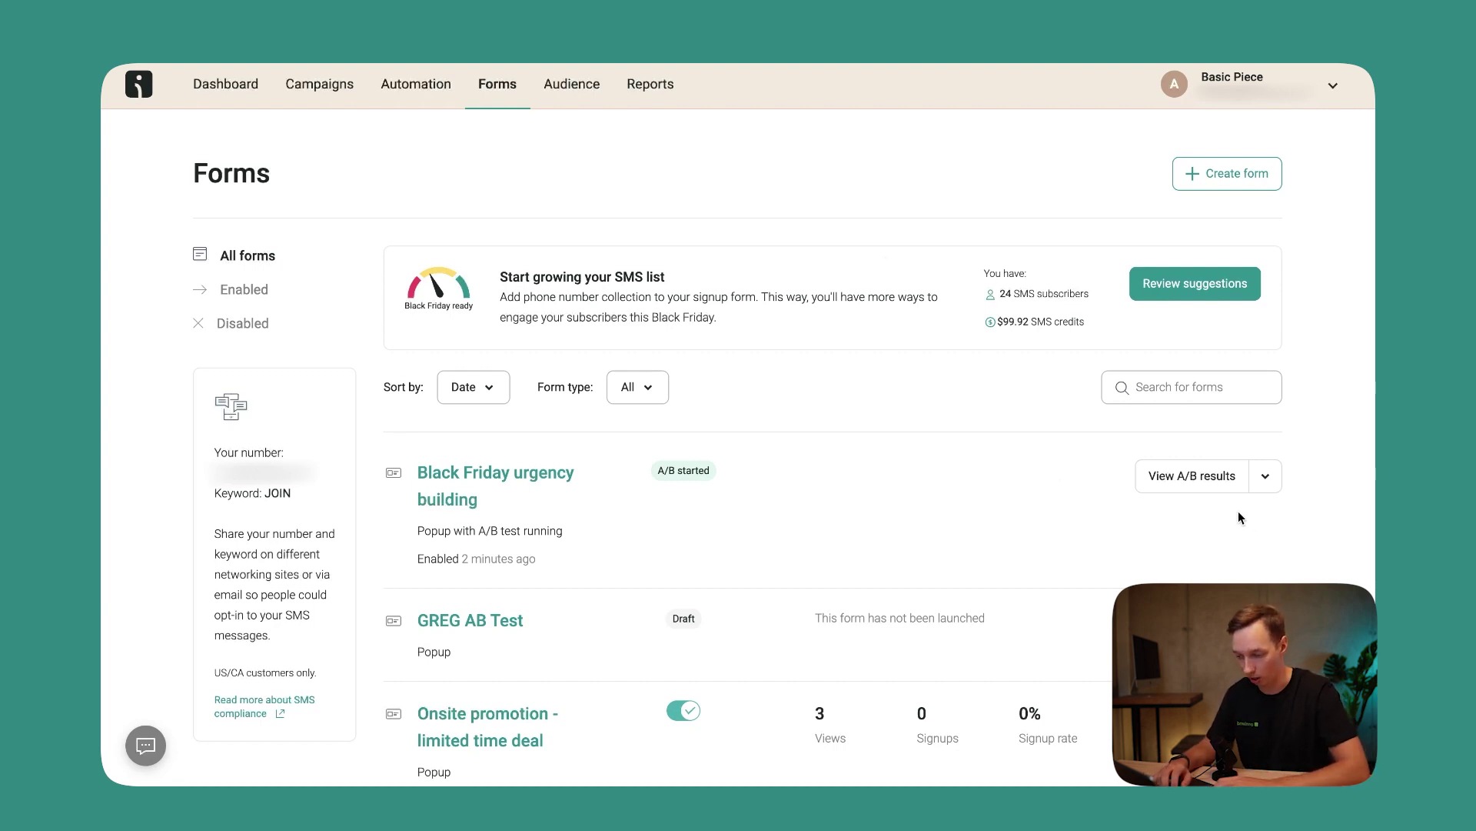
- From the Black Friday urgency building A/B results, choose Copy 1 as the winner
{"action": "left_click", "coordinate": [465, 476]}
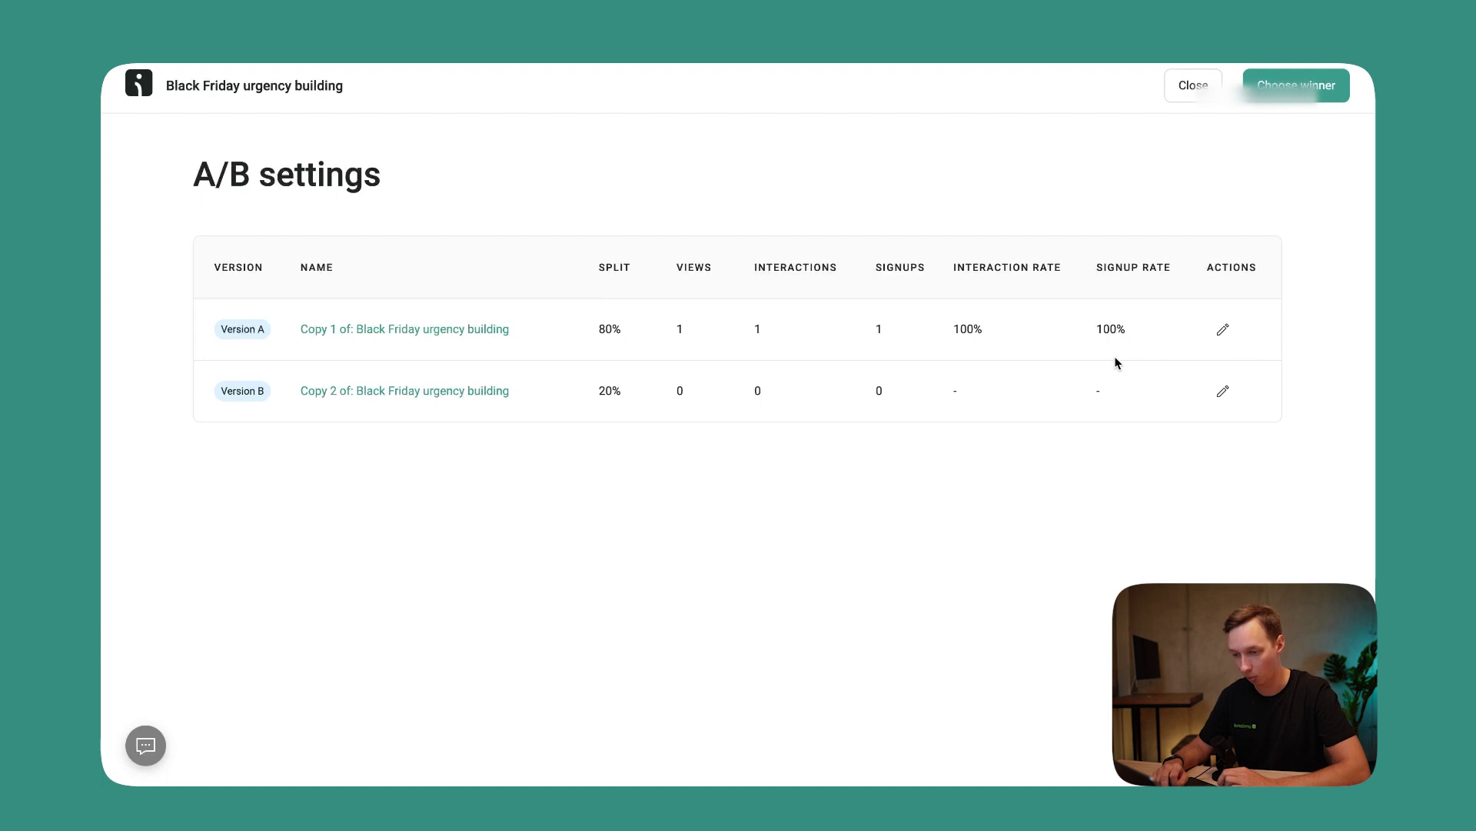
{"action": "left_click", "coordinate": [1298, 100]}
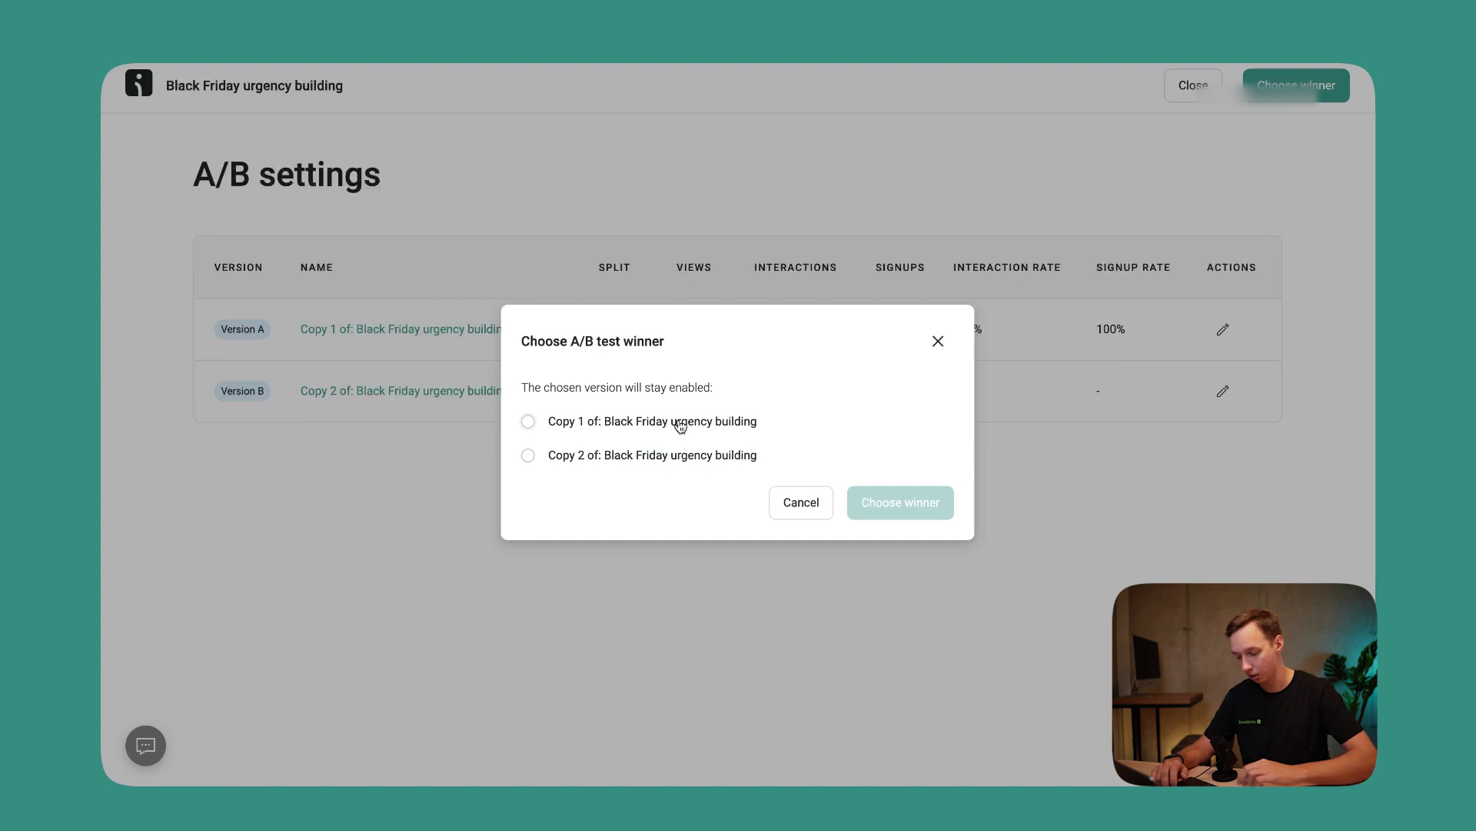
{"action": "left_click", "coordinate": [681, 426]}
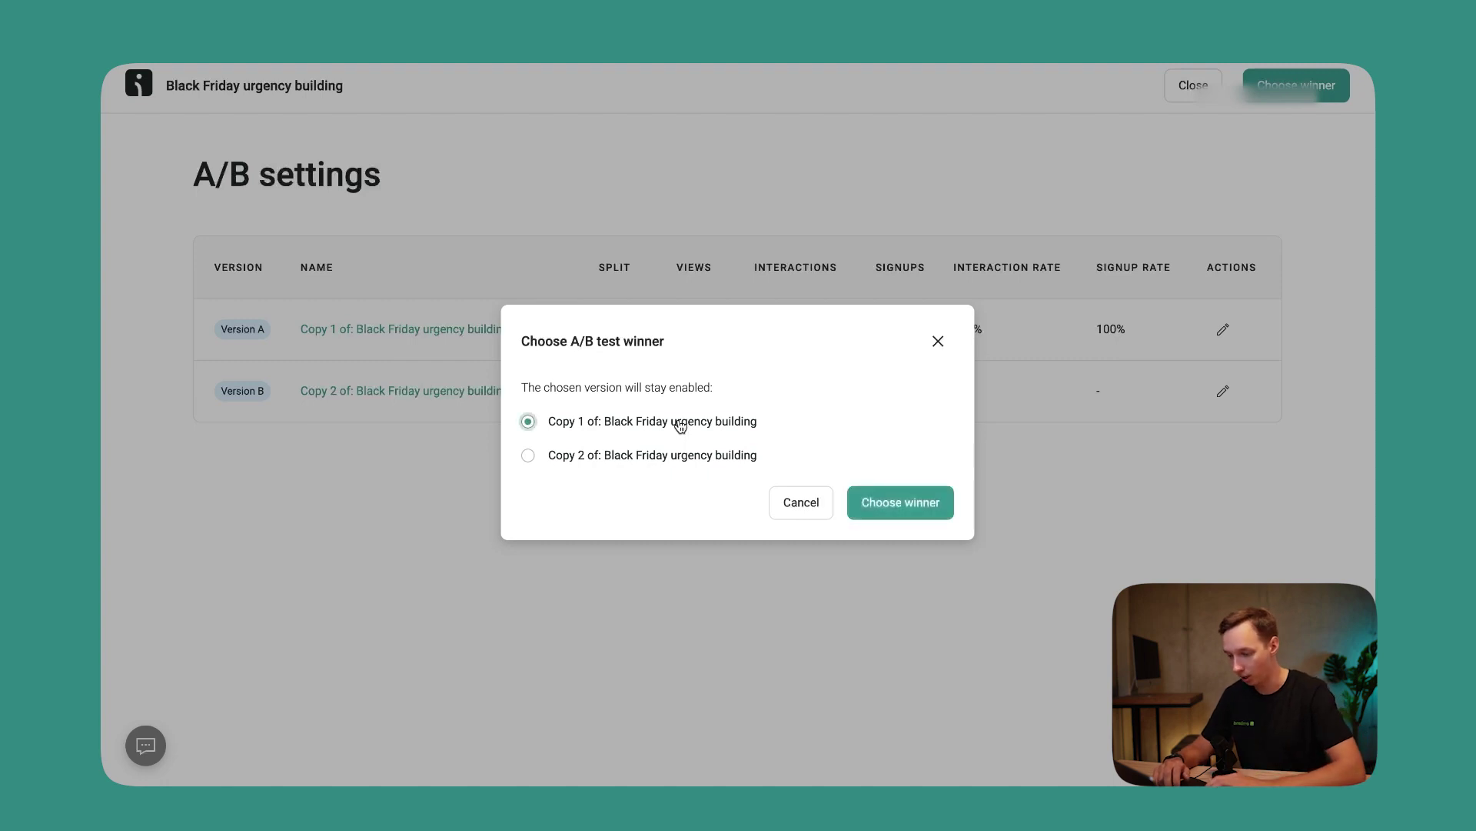
{"action": "left_click", "coordinate": [901, 503]}
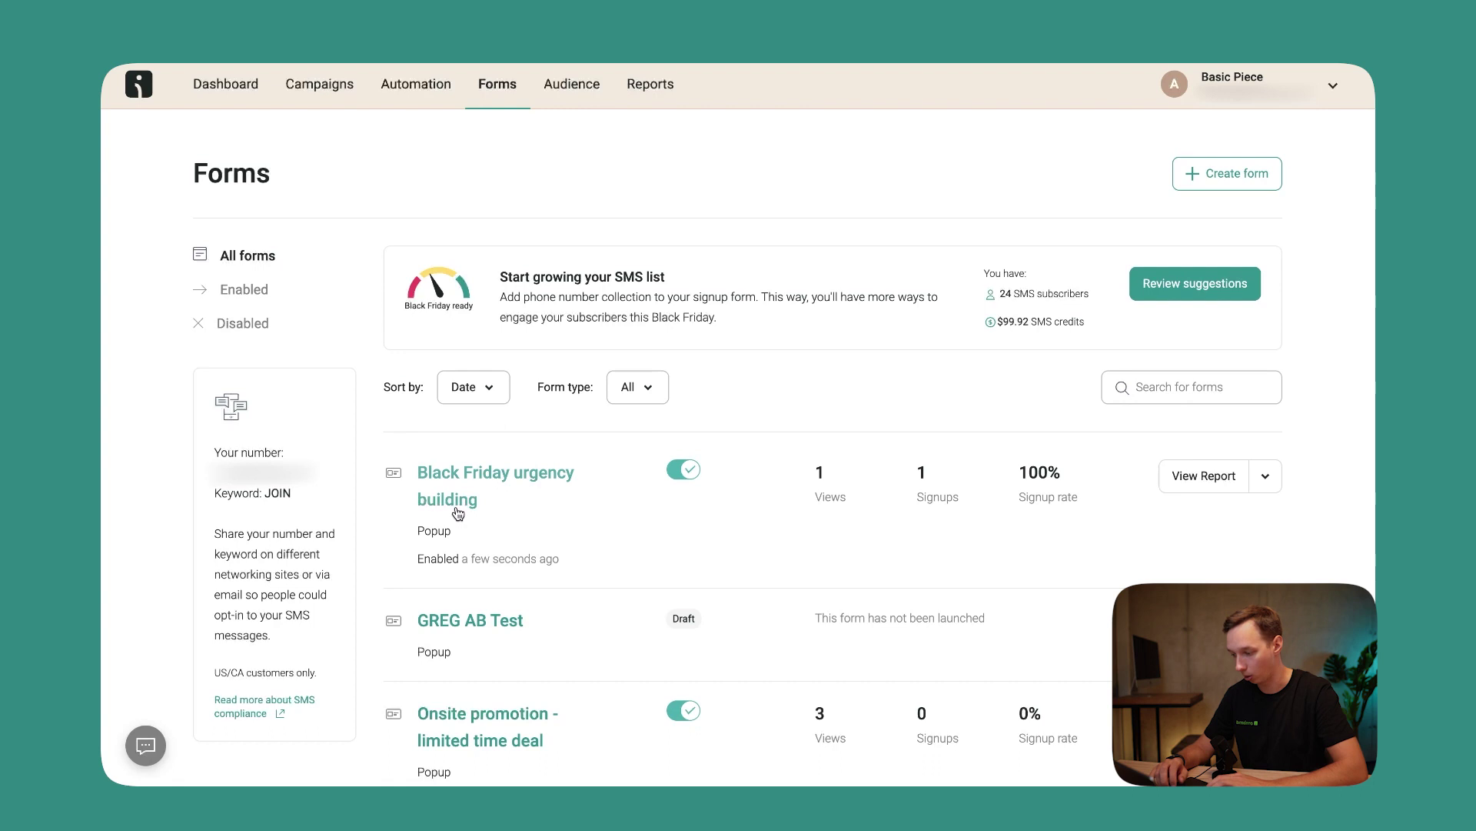
- Open the Black Friday urgency building report to check views and signups, then leave it
{"action": "left_click", "coordinate": [456, 507]}
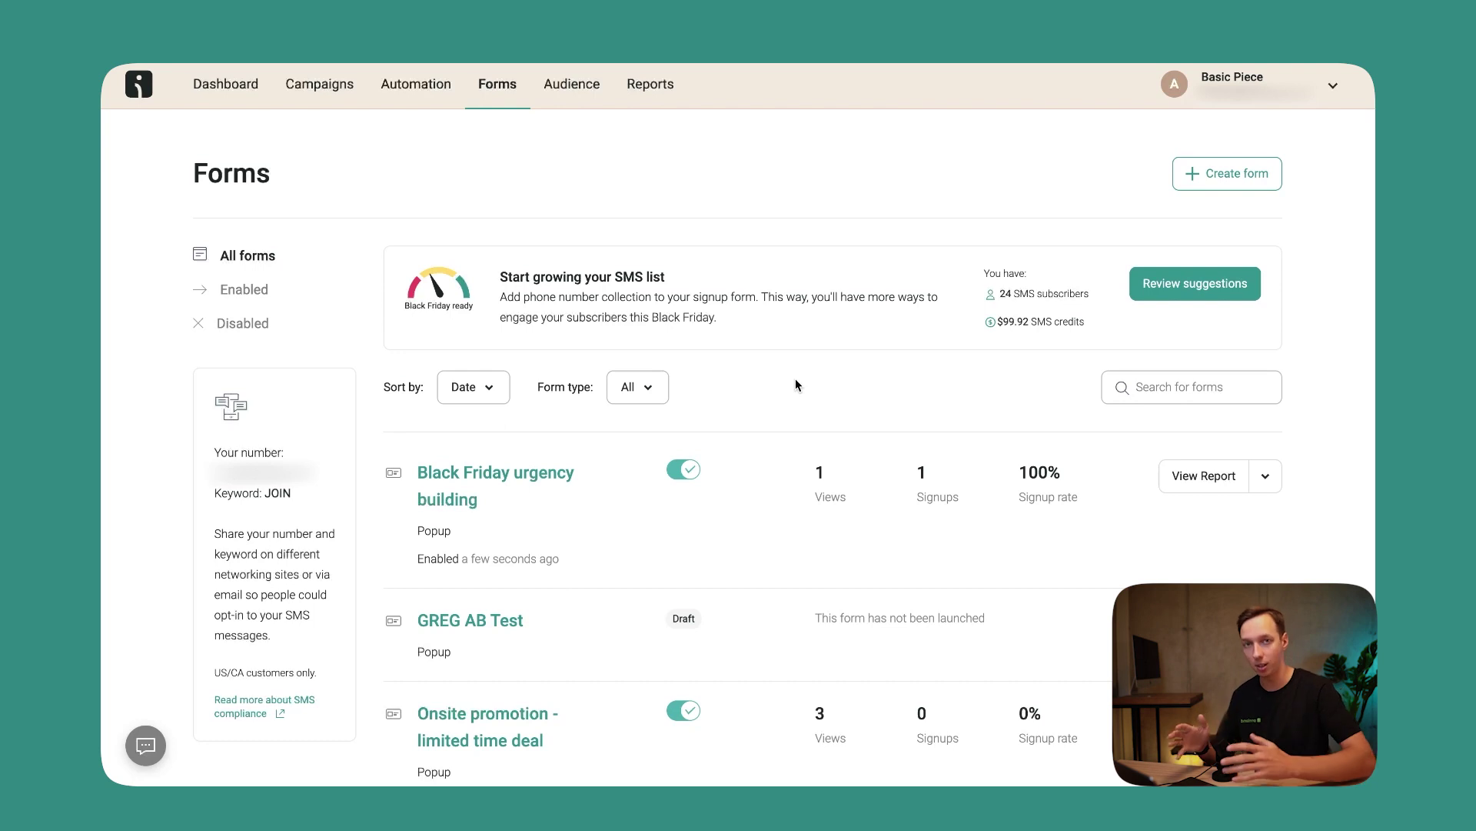
{"action": "left_click", "coordinate": [1199, 489]}
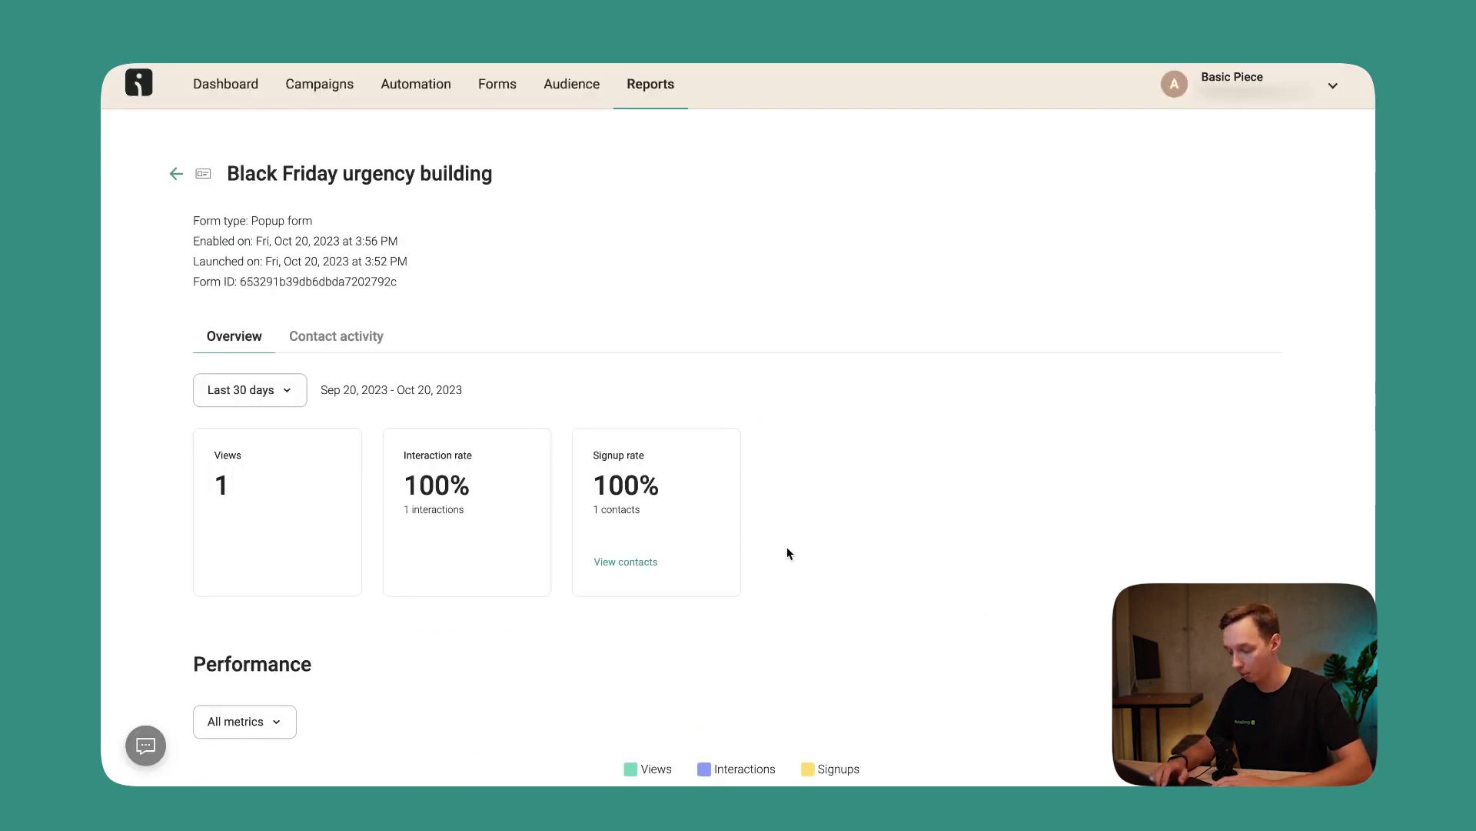
{"action": "scroll", "coordinate": [802, 626], "scroll_direction": "down", "scroll_amount": 4}
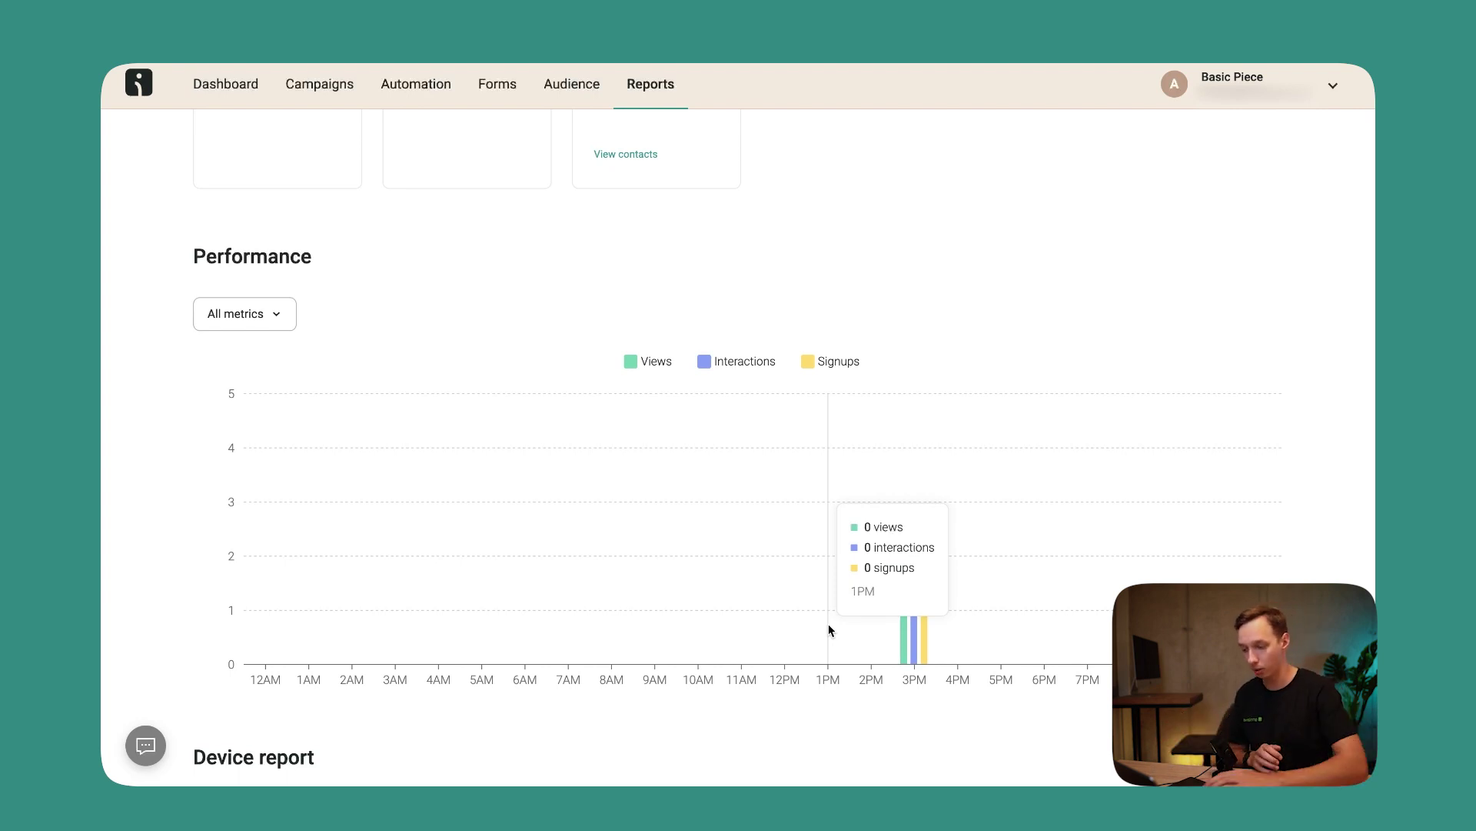
{"action": "mouse_move", "coordinate": [914, 635]}
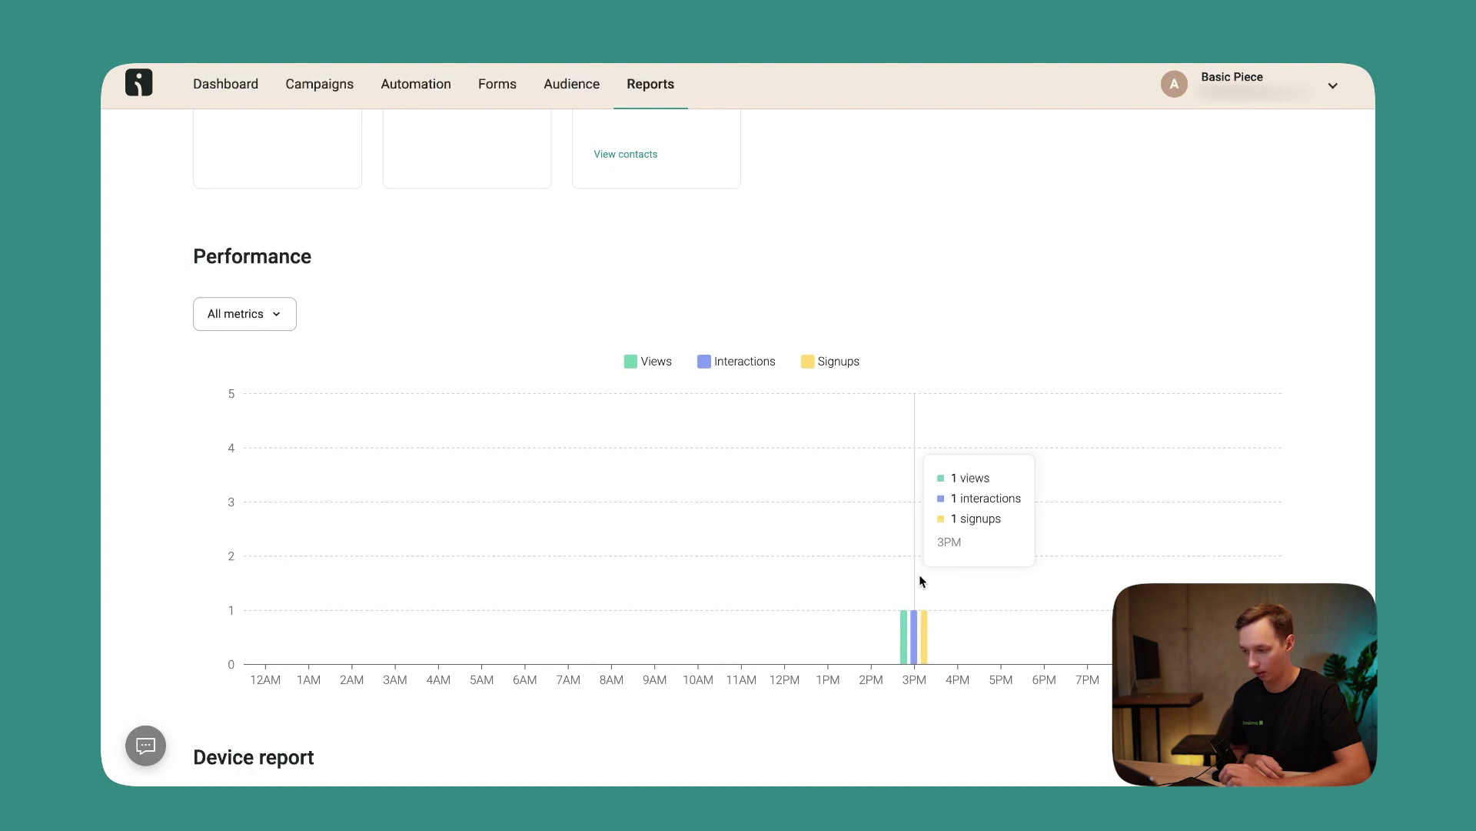
{"action": "scroll", "coordinate": [805, 269], "scroll_direction": "up", "scroll_amount": 3}
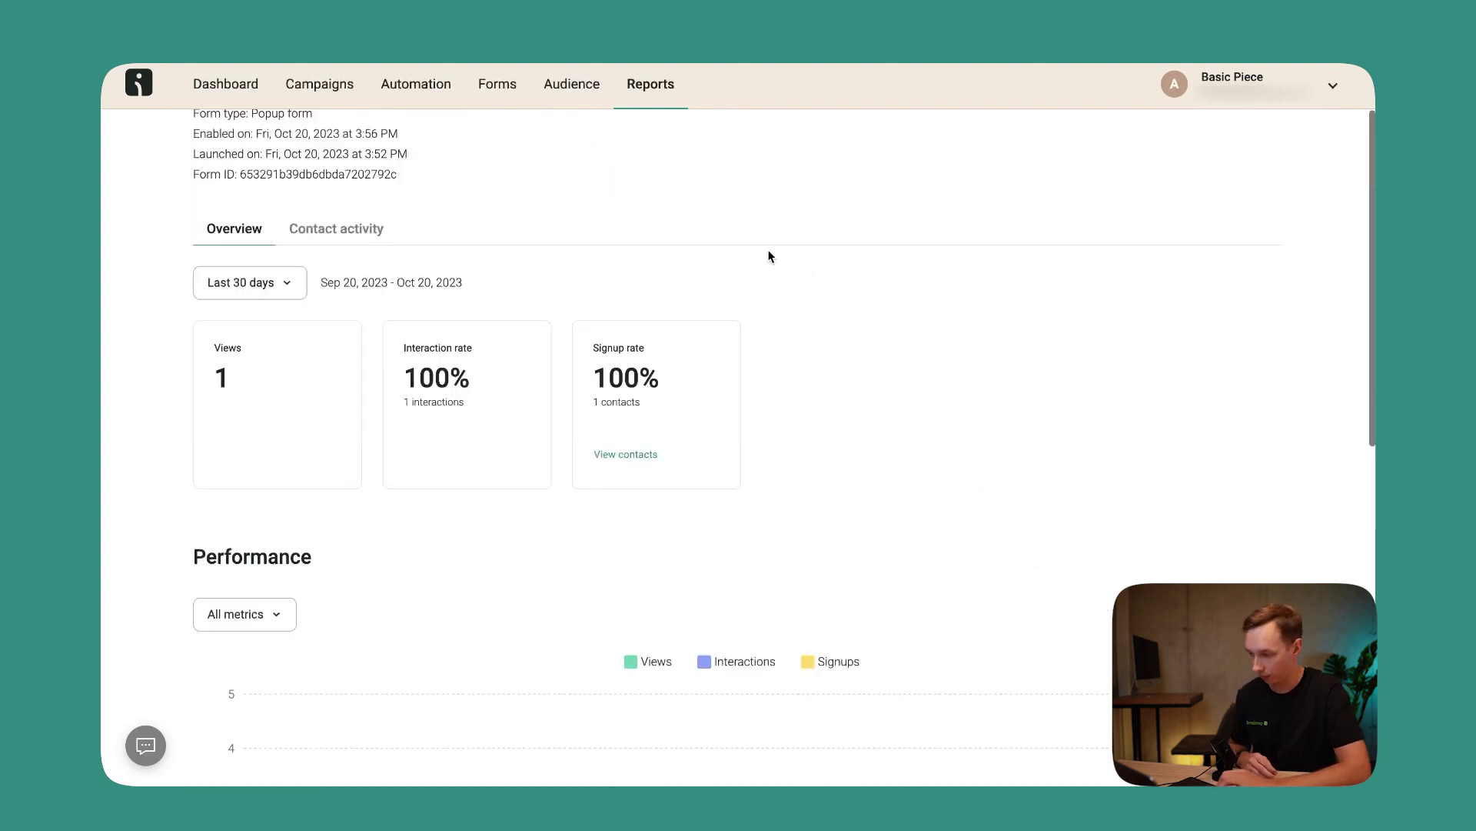
{"action": "scroll", "coordinate": [768, 254], "scroll_direction": "up", "scroll_amount": 1}
{"action": "left_click", "coordinate": [173, 180]}
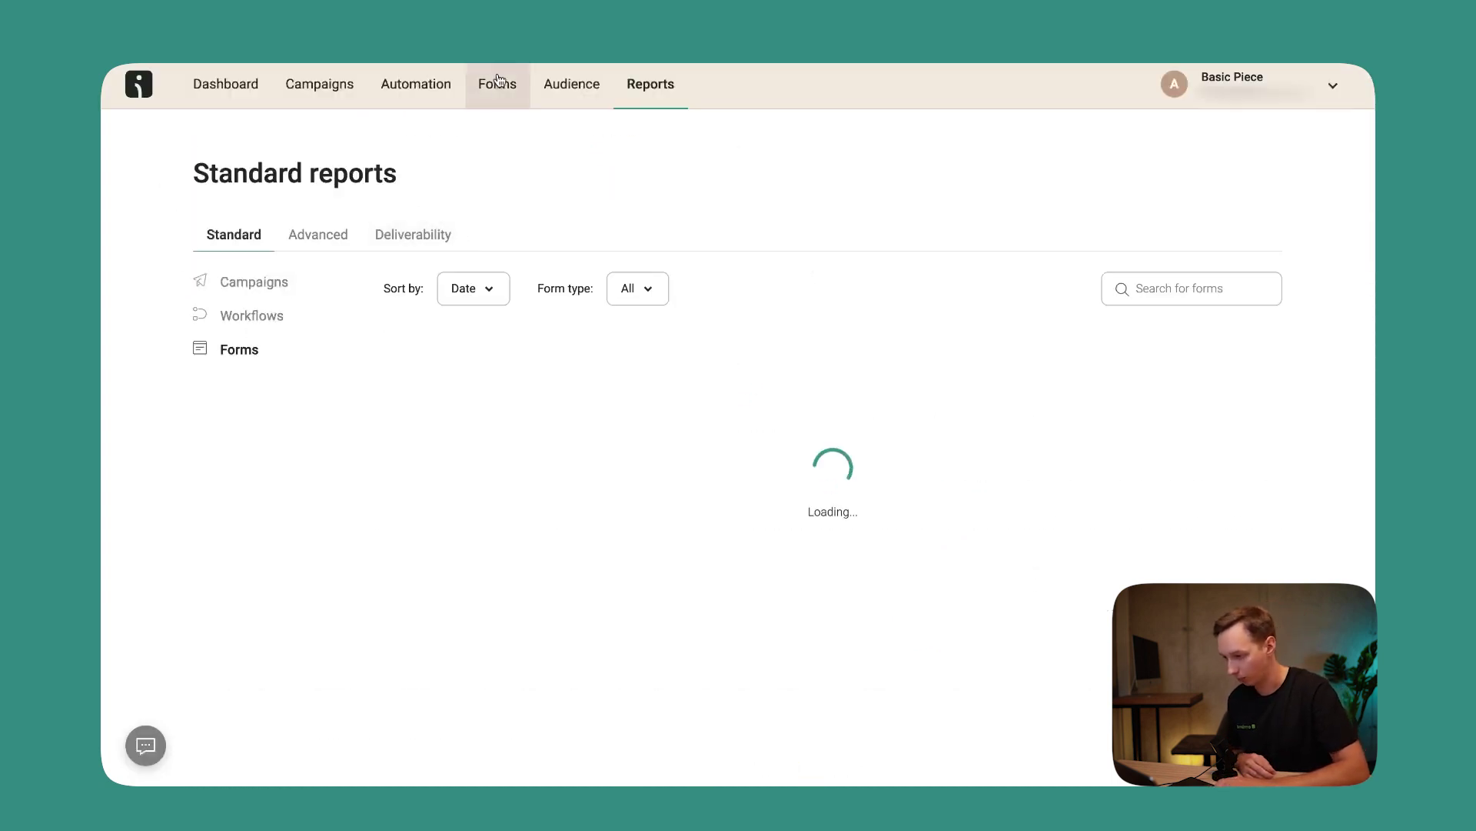
- Open the Black Friday urgency building form in the editor and reveal its extra options
{"action": "left_click", "coordinate": [497, 83]}
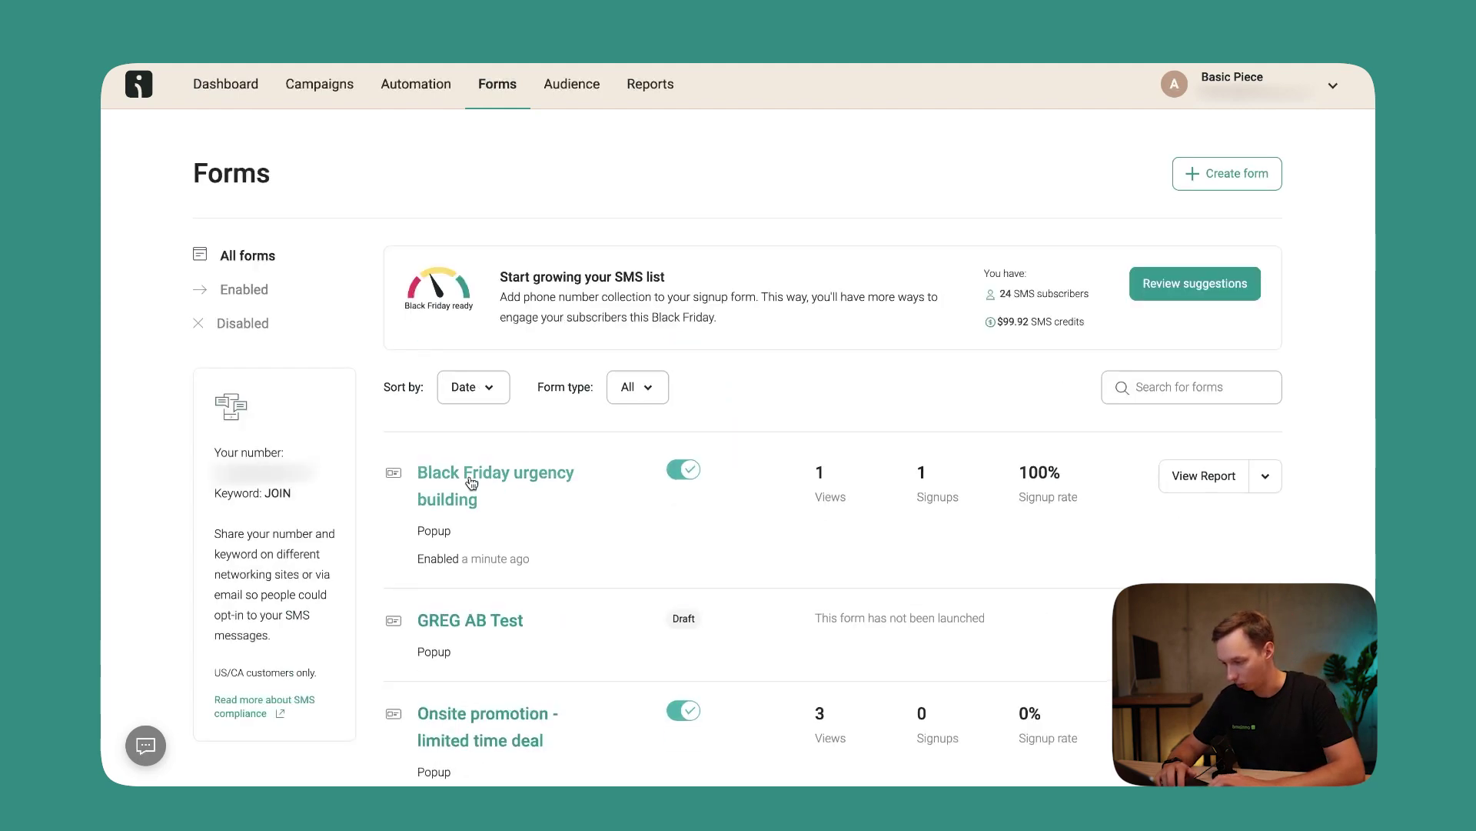
{"action": "left_click", "coordinate": [466, 498]}
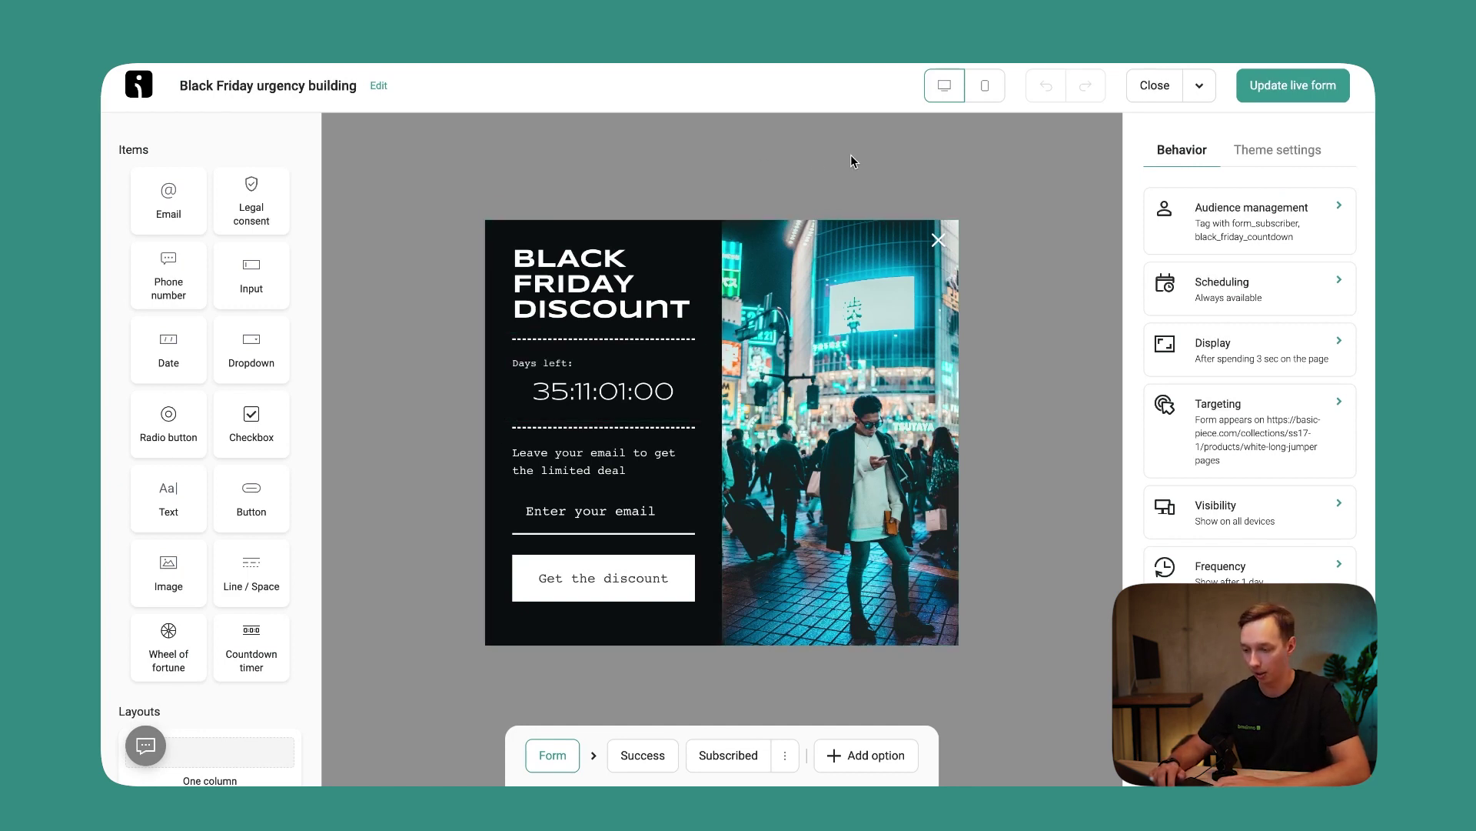
{"action": "left_click", "coordinate": [1200, 90]}
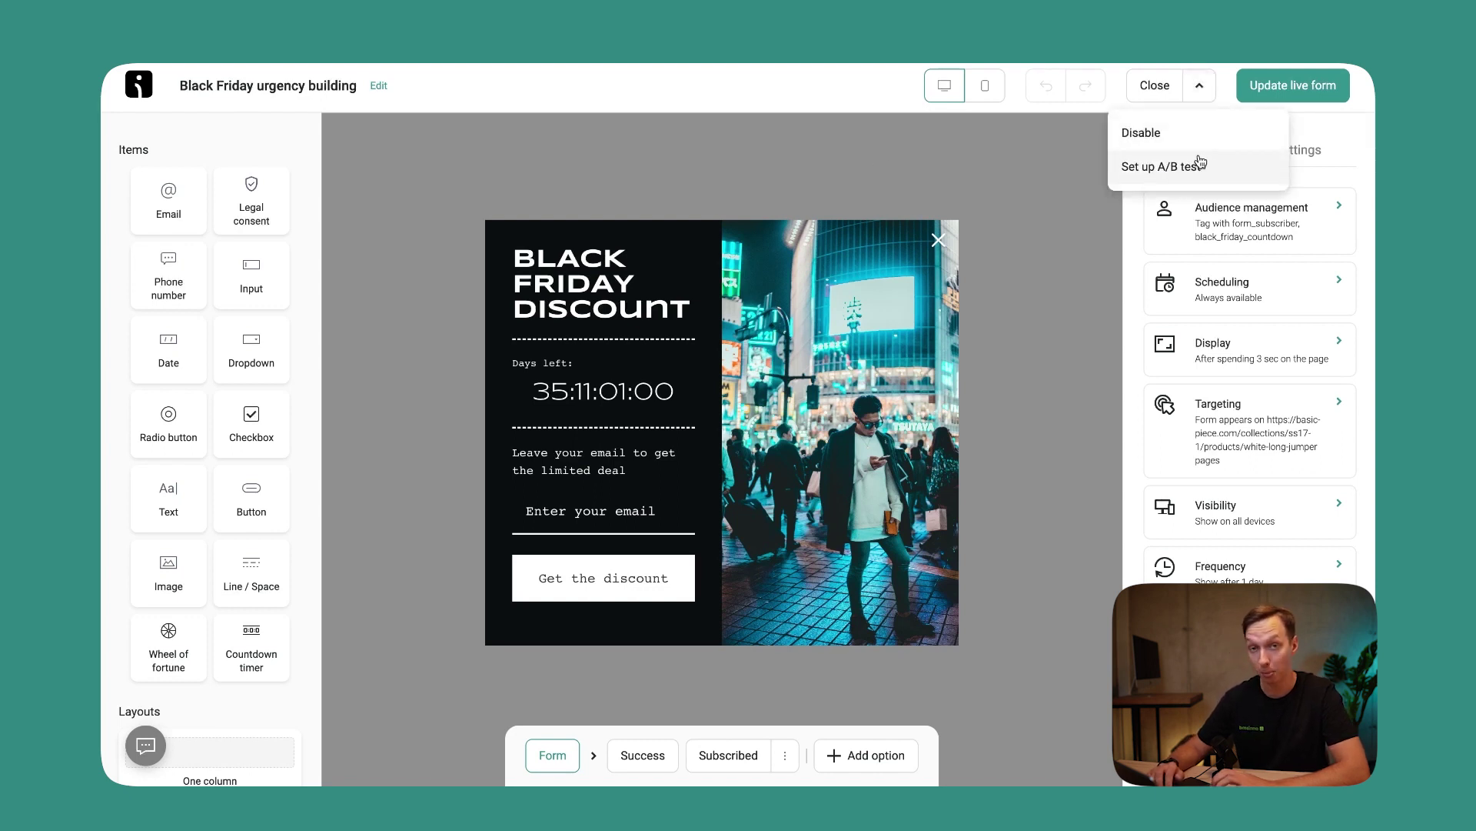